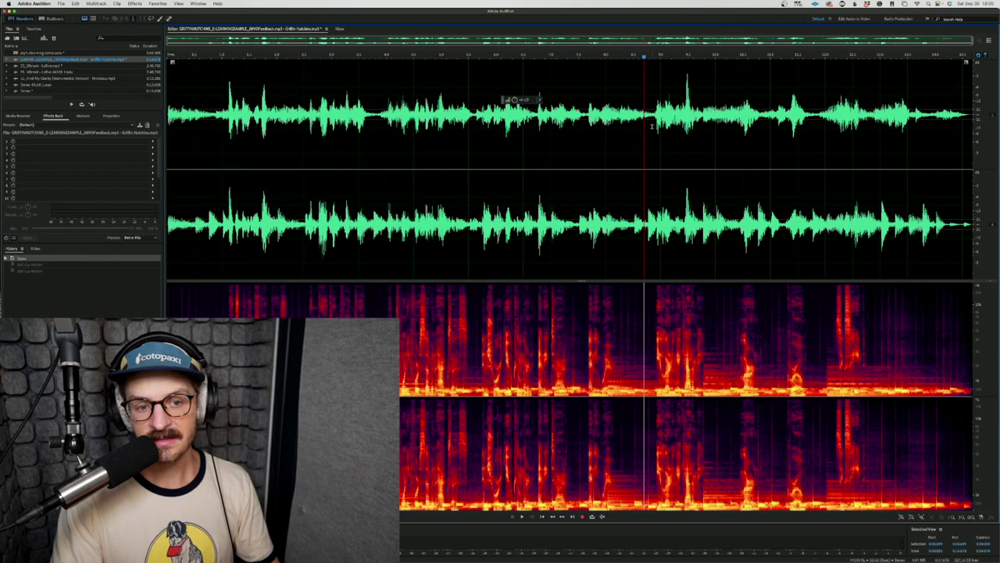
Play back several passages of the received e-learning sample to judge its sound and delivery
{"action": "key", "text": "space"}
{"action": "left_click", "coordinate": [708, 144]}
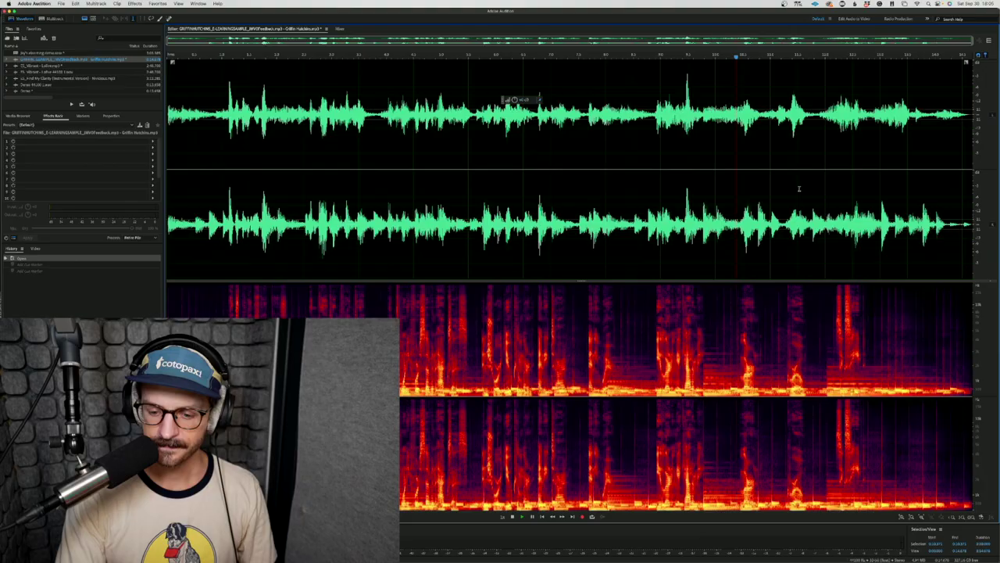
{"action": "key", "text": "space"}
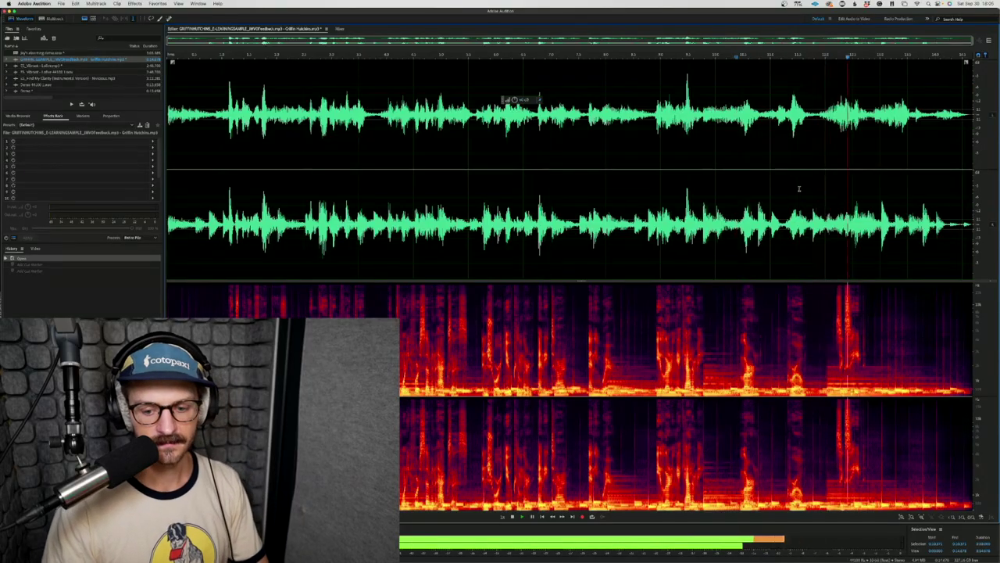
{"action": "key", "text": "space"}
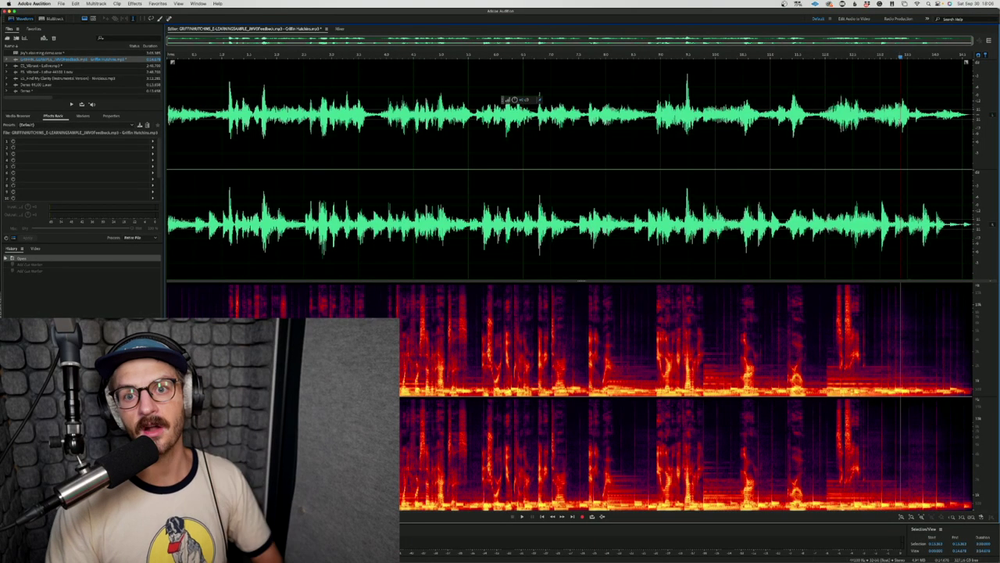
{"action": "left_click_drag", "start_coordinate": [224, 117], "coordinate": [551, 117]}
{"action": "left_click", "coordinate": [677, 206]}
{"action": "left_click", "coordinate": [626, 205]}
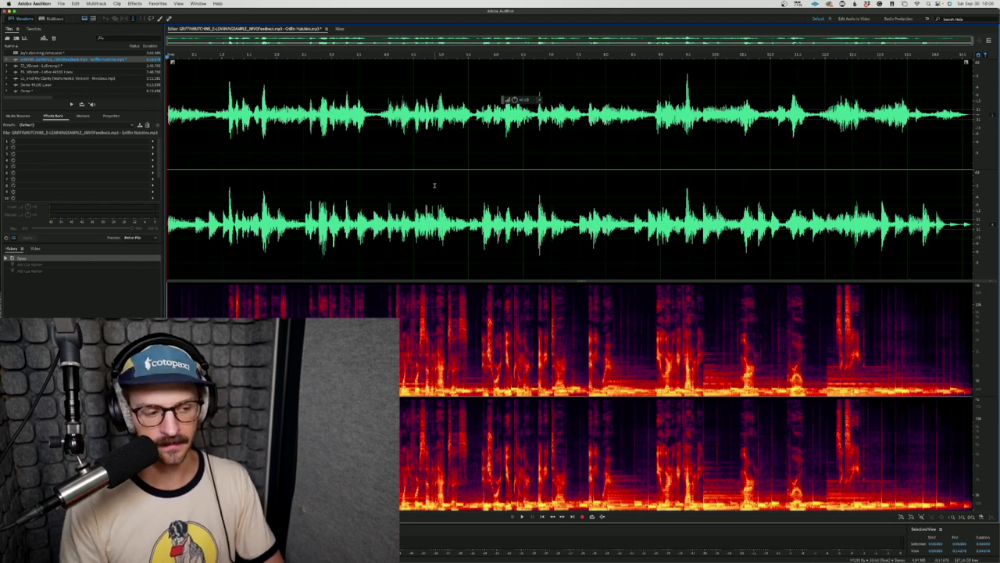
{"action": "key", "text": "space"}
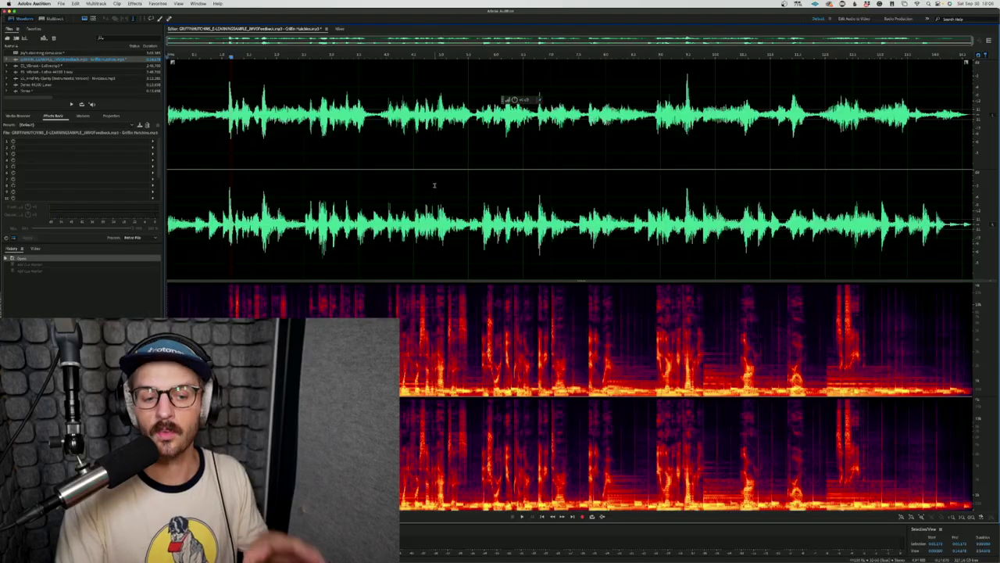
{"action": "left_click", "coordinate": [474, 138]}
{"action": "key", "text": "space"}
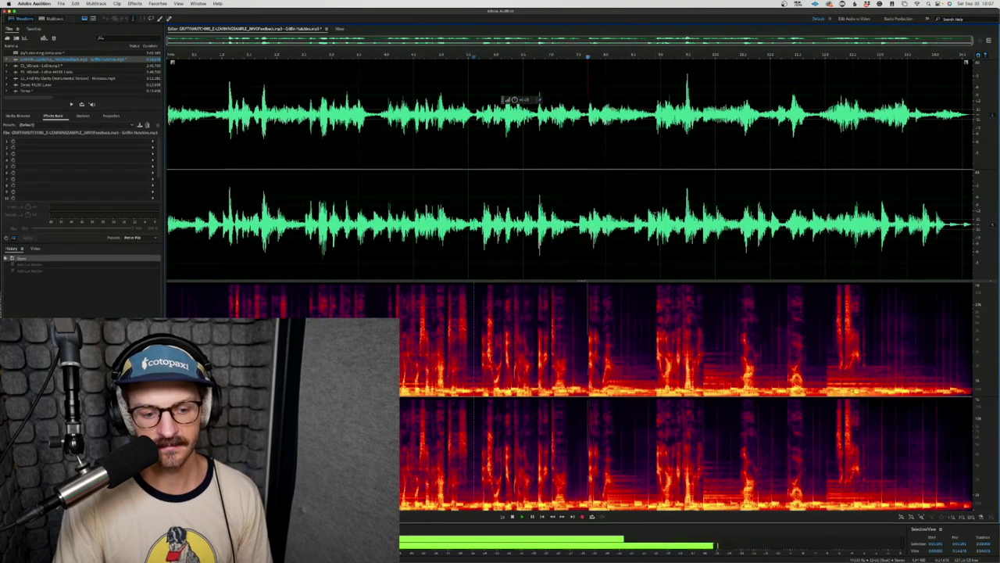
{"action": "key", "text": "space"}
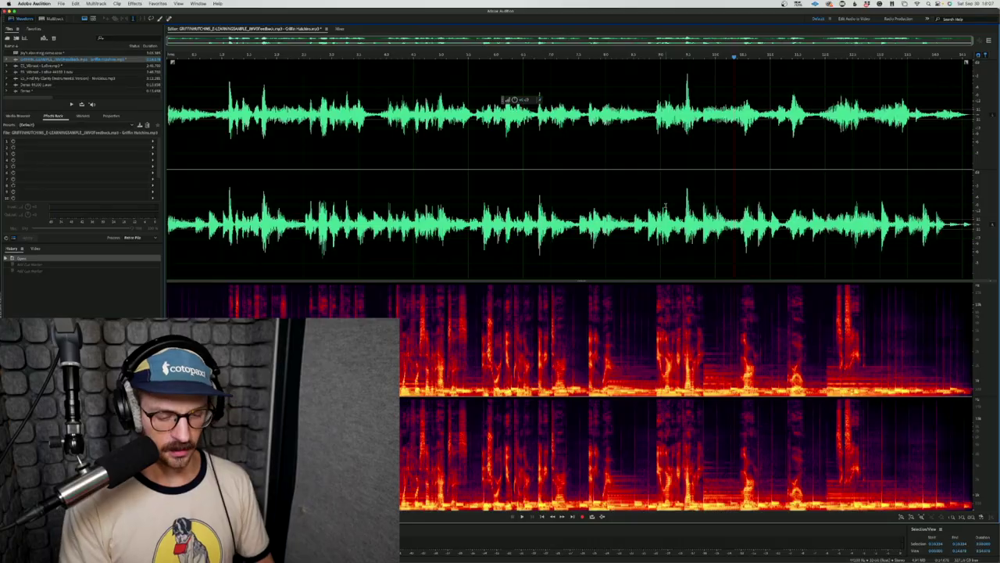
Create a new audio file named Demo v2 and record the Griffin Sample script into it, keeping the script note visible alongside
{"action": "key", "text": "ctrl+shift+n"}
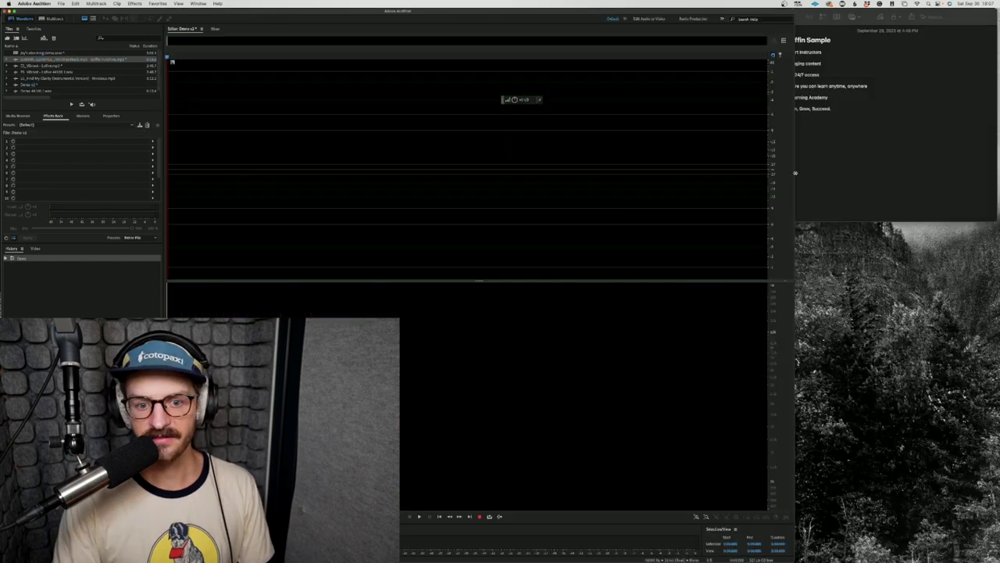
{"action": "left_click_drag", "start_coordinate": [800, 173], "coordinate": [776, 174]}
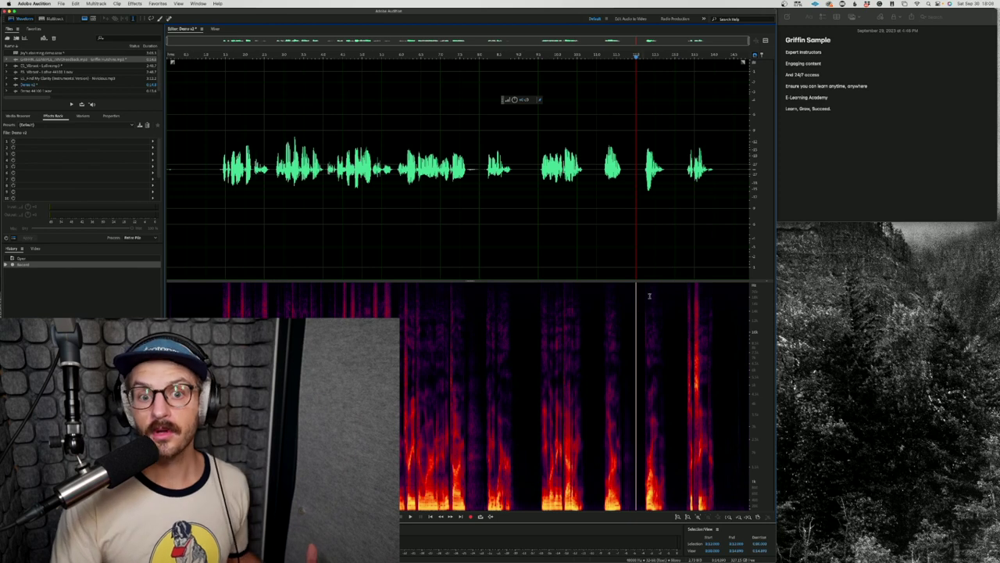
{"action": "left_click_drag", "start_coordinate": [776, 232], "coordinate": [998, 206]}
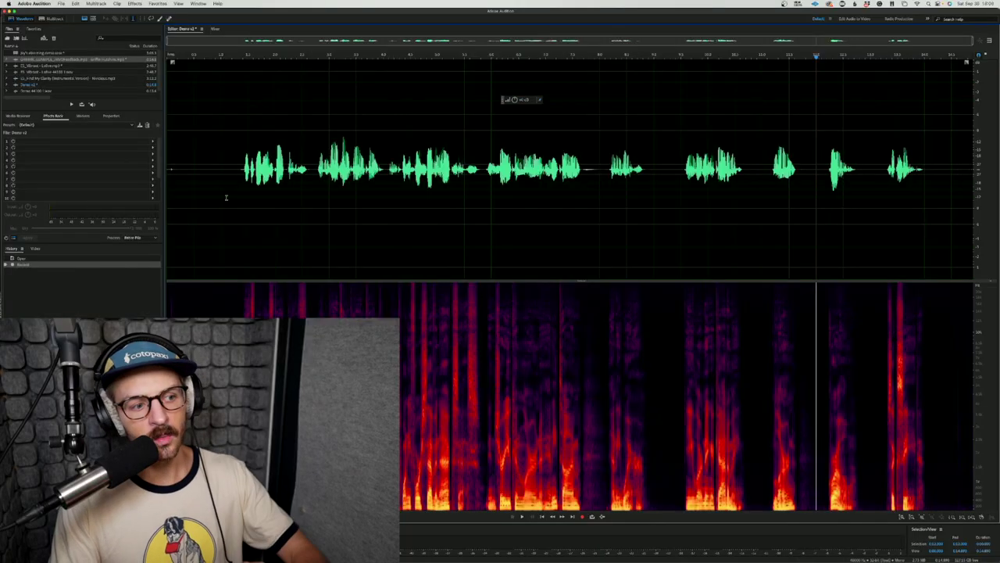
Delete the silence before the first phrase of the Demo v2 recording
{"action": "left_click_drag", "start_coordinate": [226, 197], "coordinate": [969, 211]}
{"action": "left_click", "coordinate": [870, 232]}
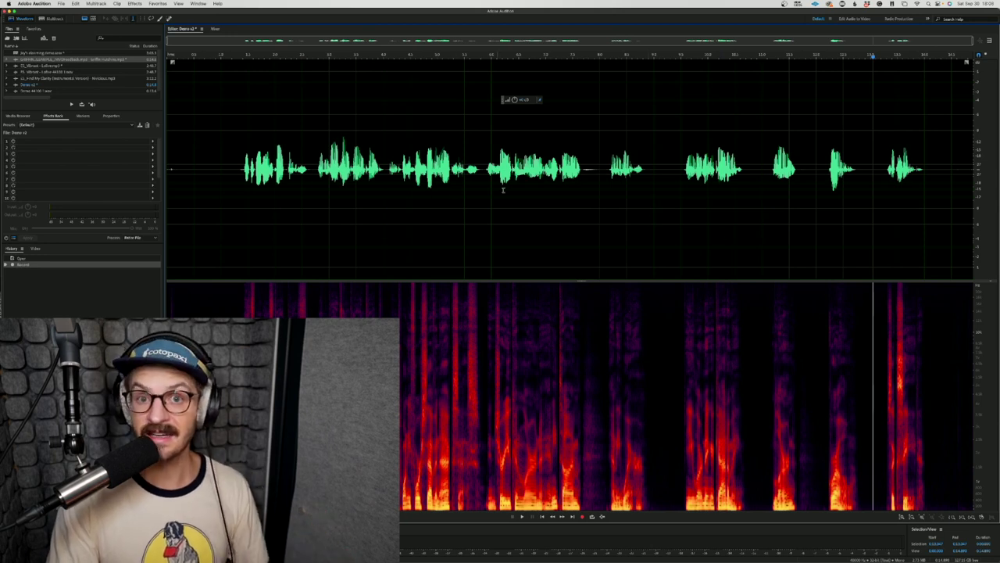
{"action": "left_click_drag", "start_coordinate": [211, 162], "coordinate": [21, 190]}
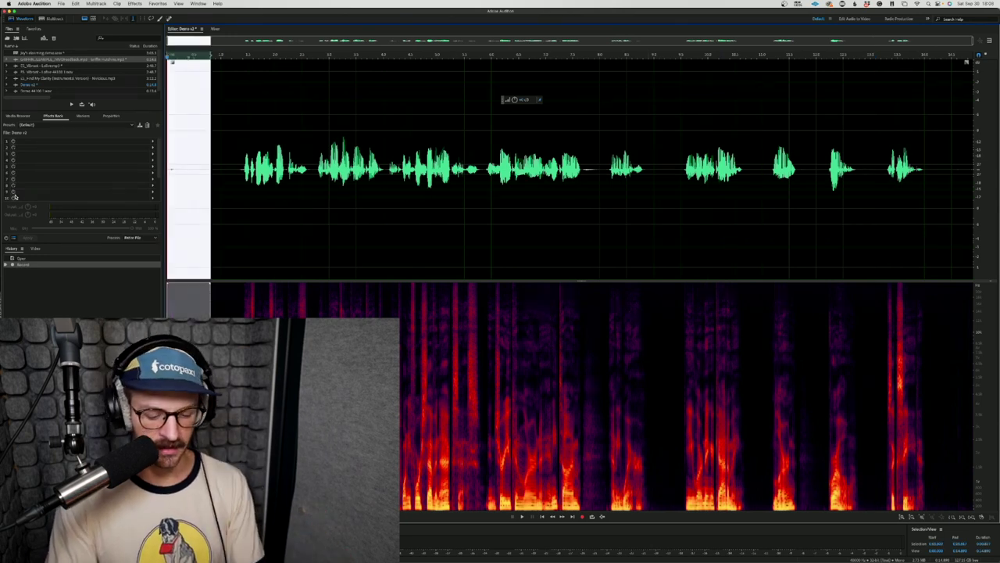
{"action": "key", "text": "Delete"}
Add RX 10 Mouth De-click to the first rack slot with sensitivity 7.2, frequency skew about 4 and click widening about 0.6 ms
{"action": "left_click", "coordinate": [80, 125]}
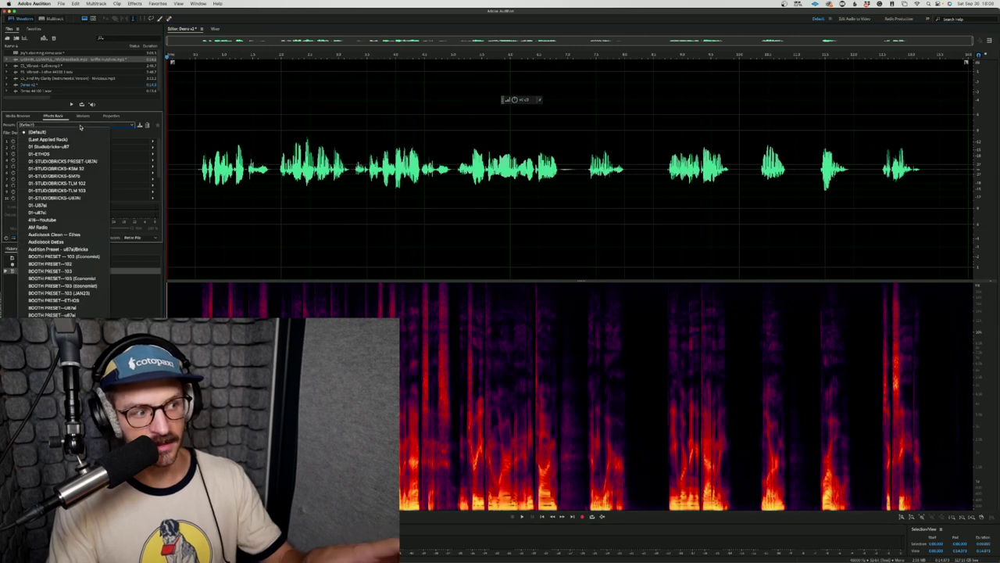
{"action": "left_click", "coordinate": [139, 311]}
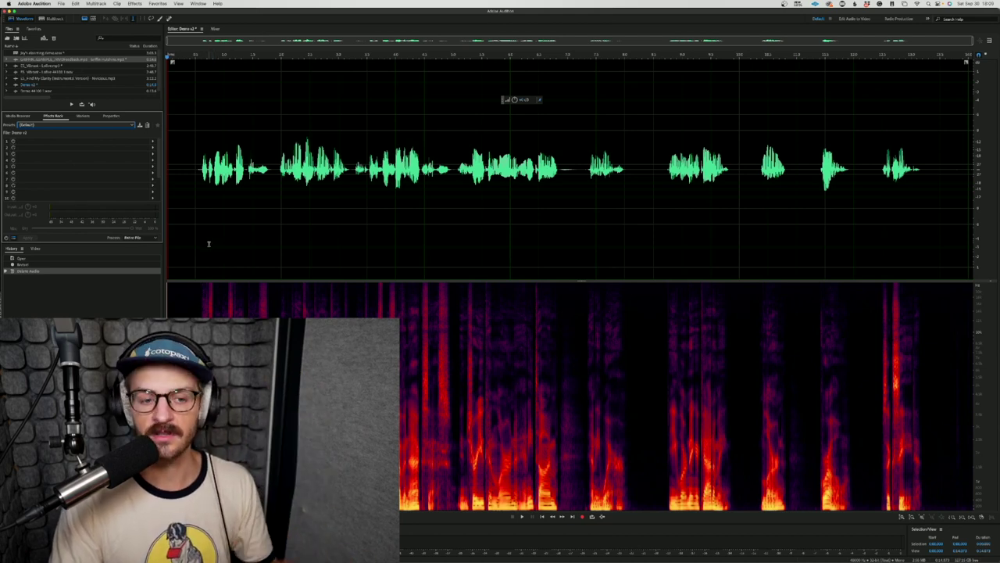
{"action": "left_click", "coordinate": [153, 143]}
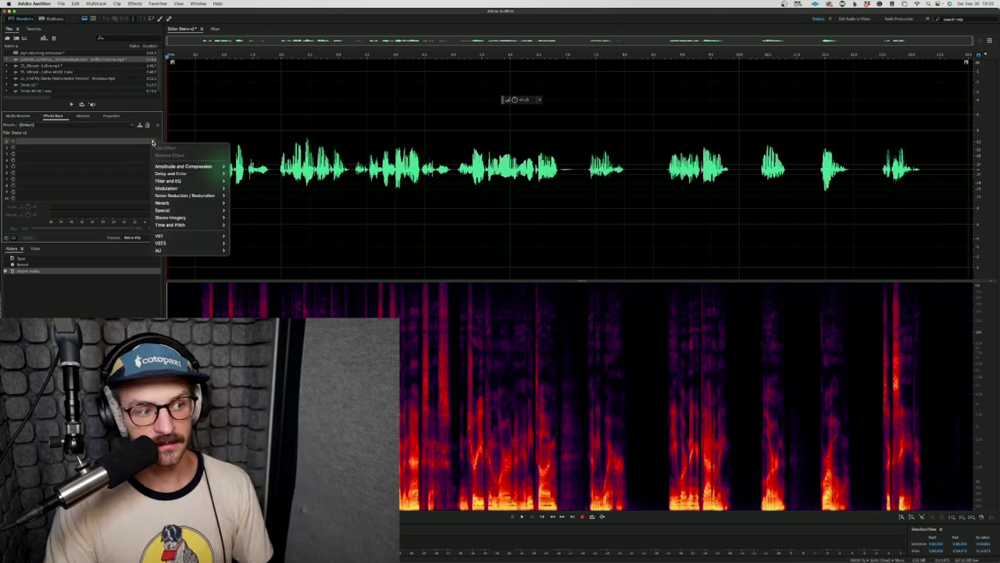
{"action": "mouse_move", "coordinate": [211, 250]}
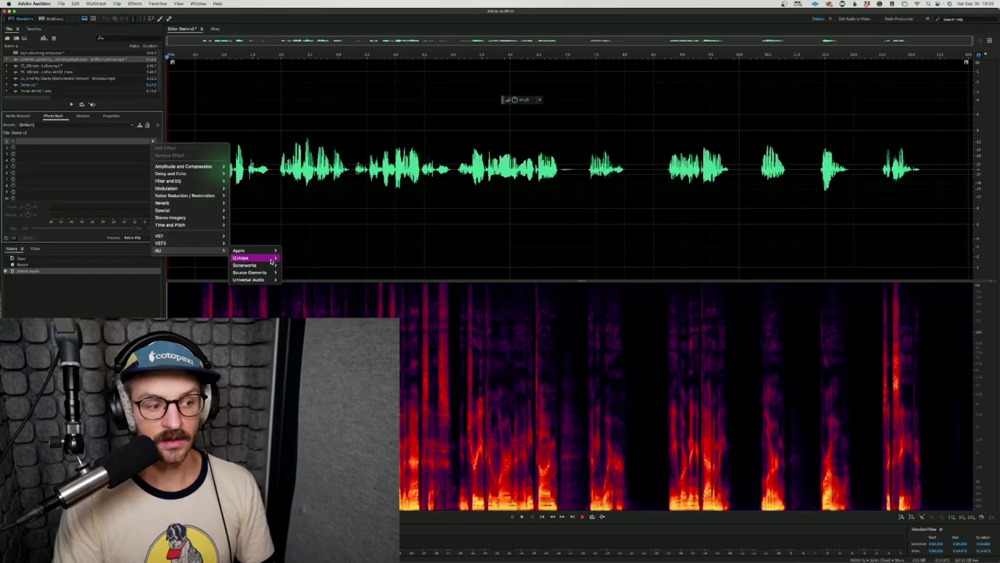
{"action": "mouse_move", "coordinate": [250, 258]}
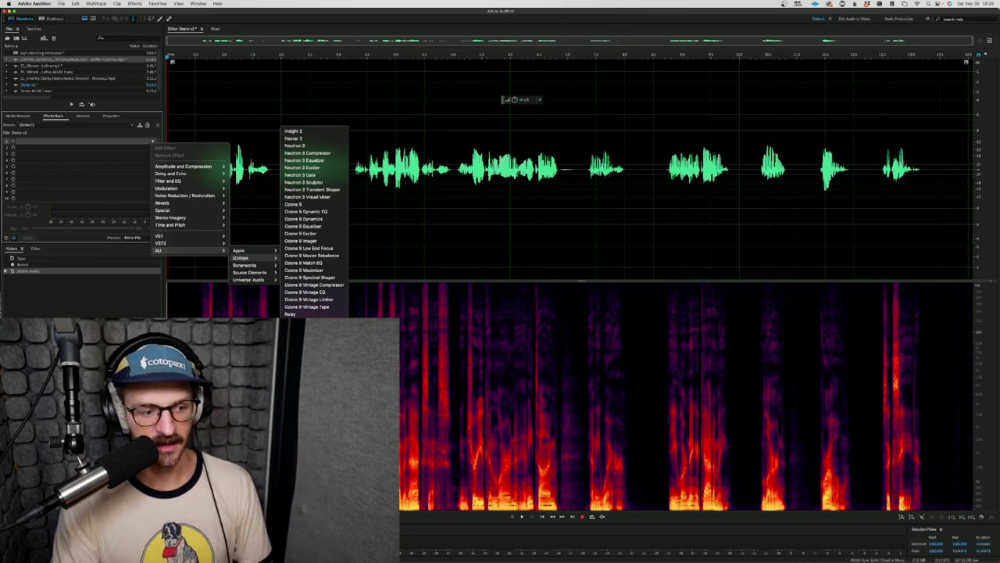
{"action": "left_click", "coordinate": [313, 387]}
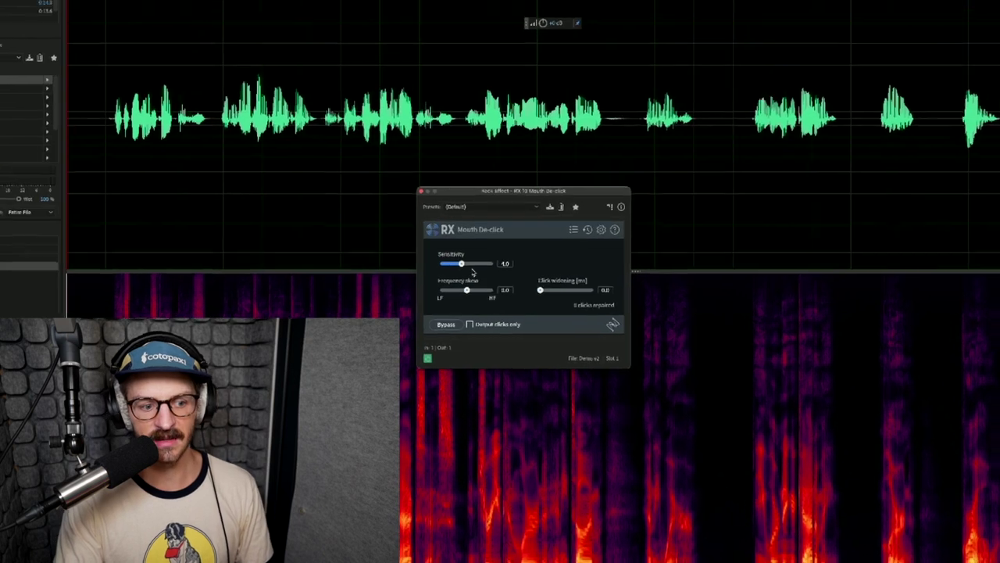
{"action": "left_click_drag", "start_coordinate": [461, 263], "coordinate": [477, 290]}
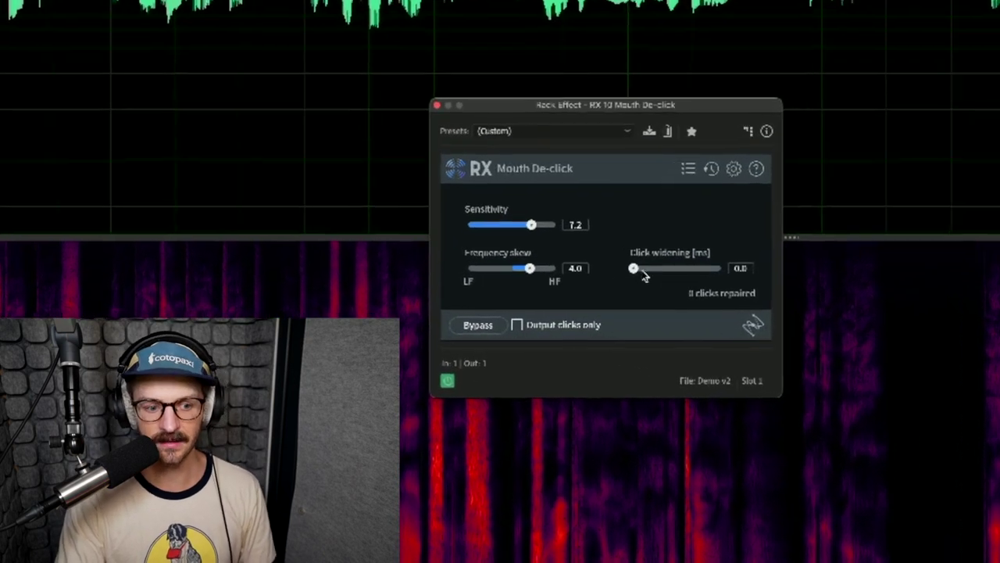
{"action": "left_click_drag", "start_coordinate": [634, 269], "coordinate": [645, 268]}
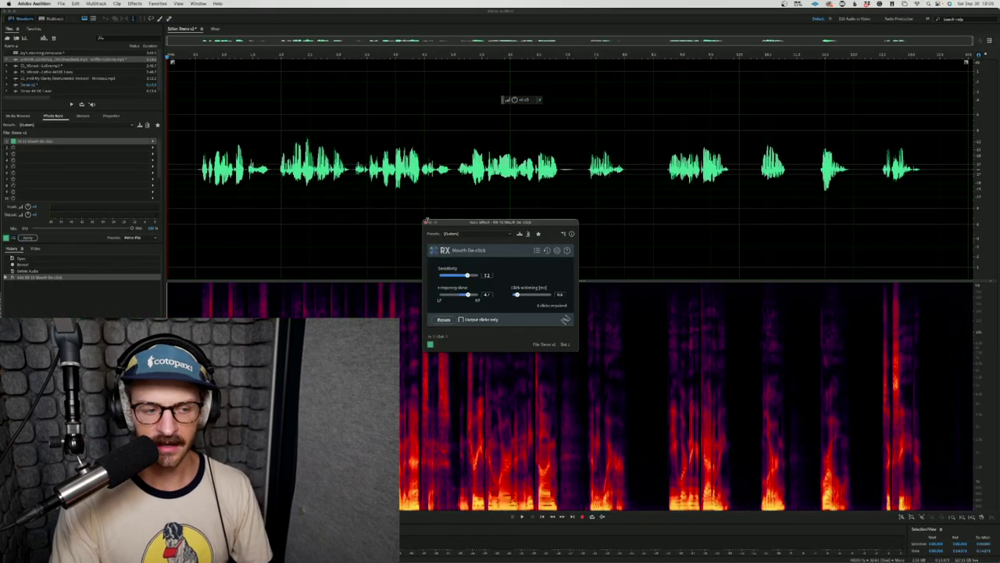
{"action": "left_click", "coordinate": [427, 222]}
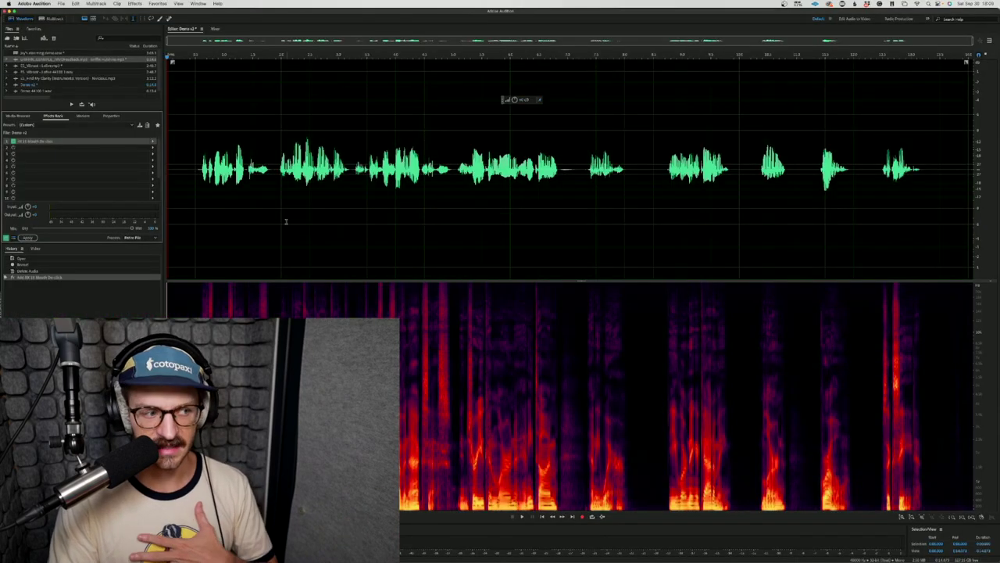
Try Automatic Click Remover in the second rack slot, look through its presets, and remove the effect again
{"action": "left_click", "coordinate": [153, 148]}
{"action": "mouse_move", "coordinate": [192, 206]}
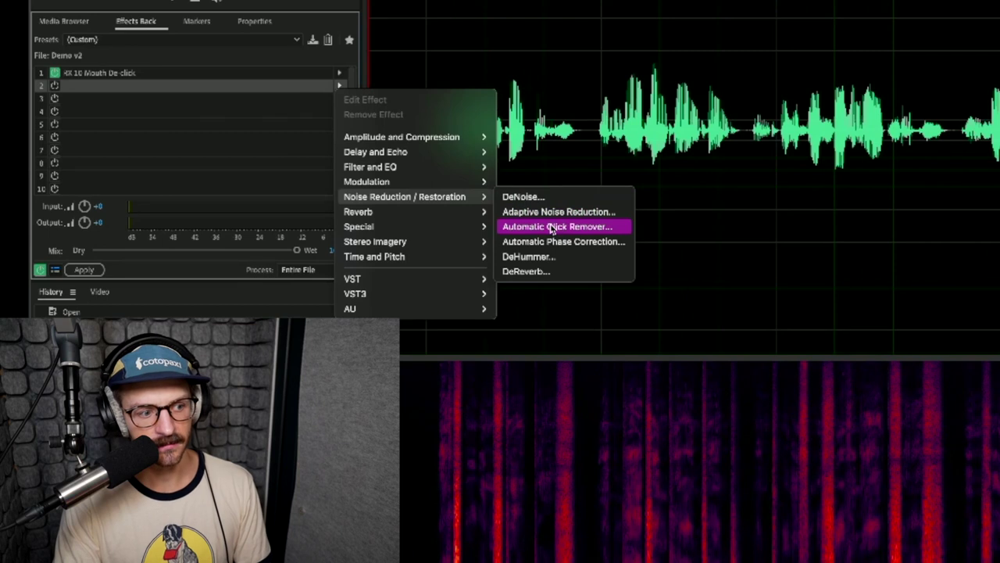
{"action": "left_click", "coordinate": [551, 227]}
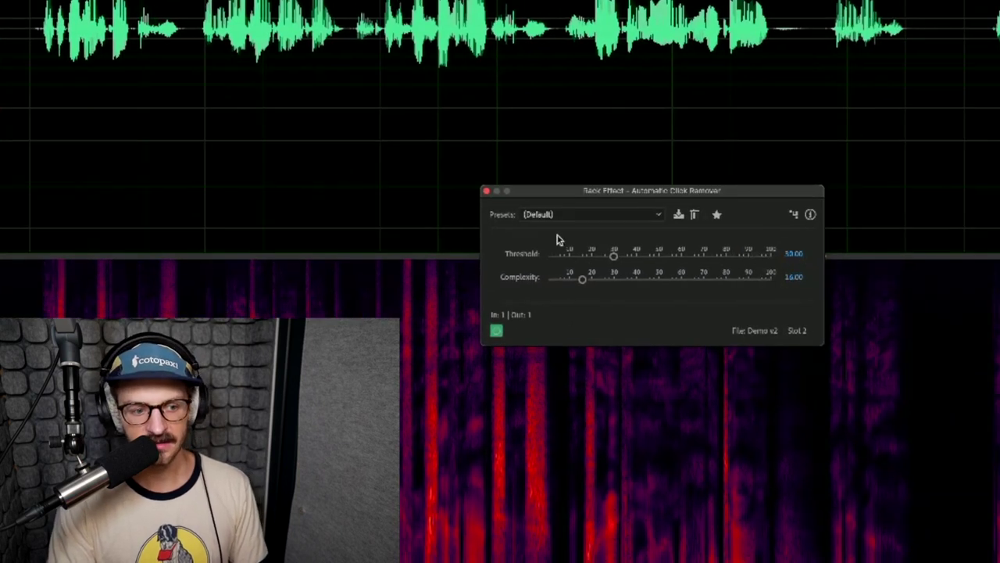
{"action": "left_click", "coordinate": [646, 214]}
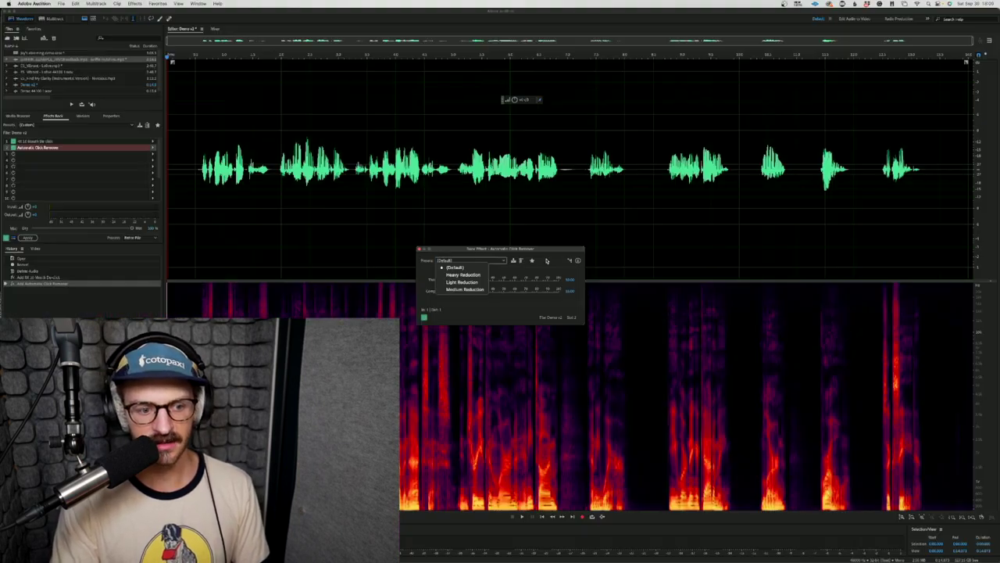
{"action": "left_click", "coordinate": [547, 261]}
{"action": "left_click", "coordinate": [419, 249]}
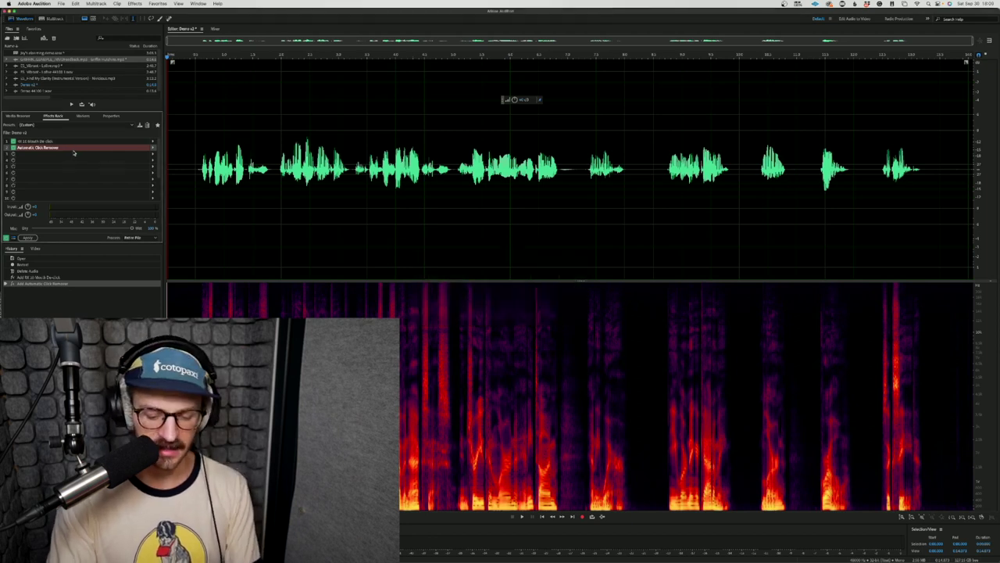
{"action": "key", "text": "Delete"}
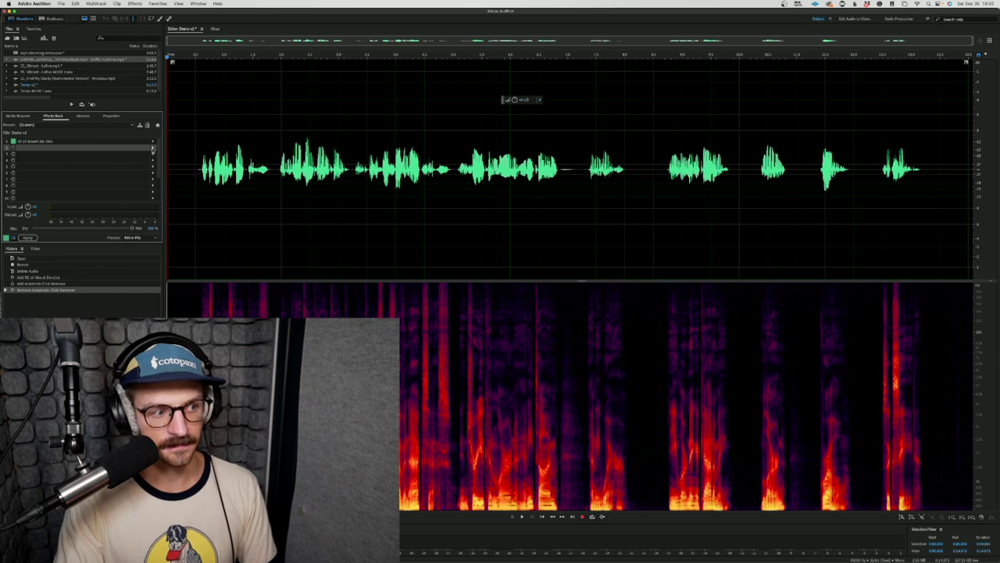
Add Dynamics to the second rack slot with AutoGate on, threshold lowered to about -42 dB, and longer attack and release times
{"action": "left_click", "coordinate": [153, 148]}
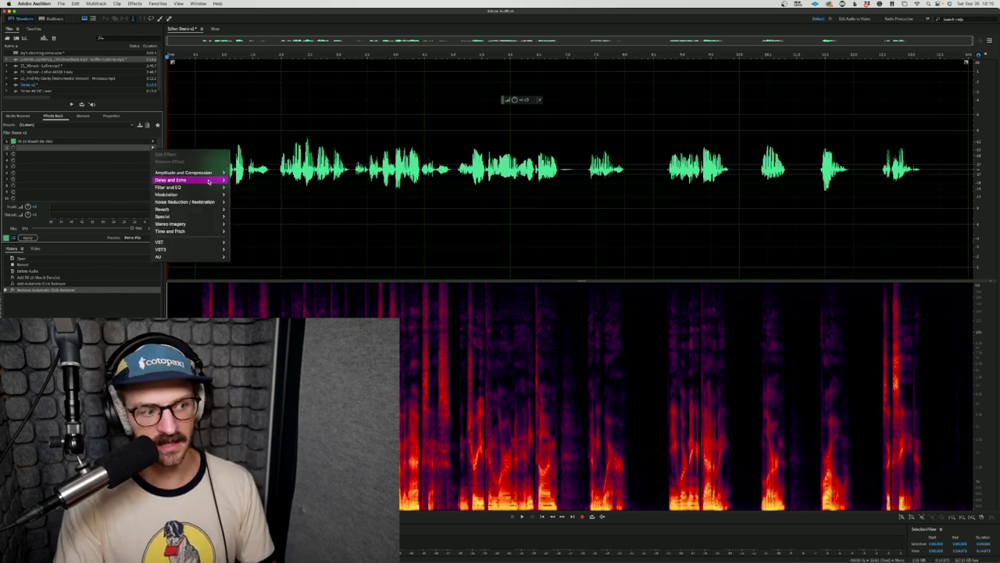
{"action": "mouse_move", "coordinate": [208, 188]}
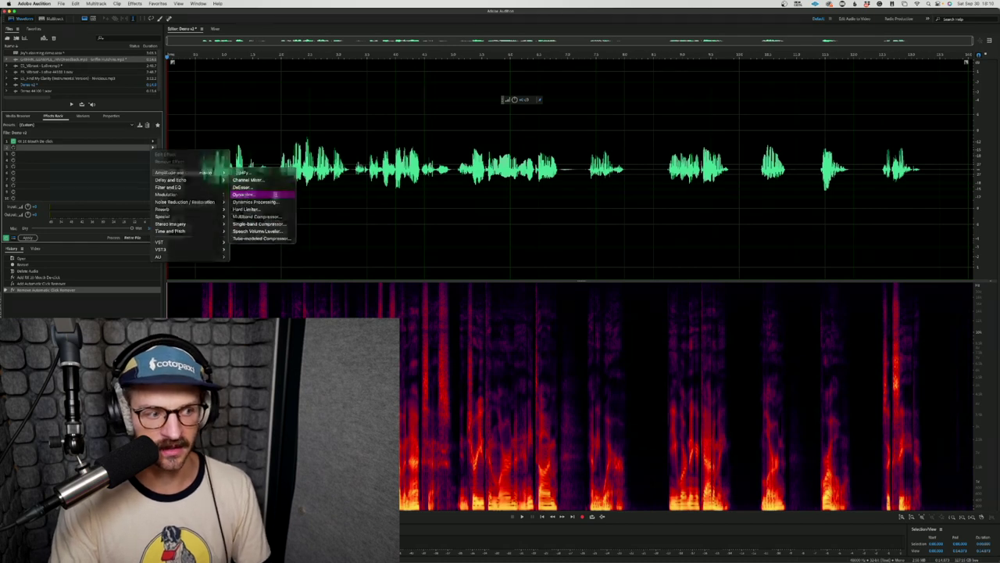
{"action": "left_click", "coordinate": [271, 193]}
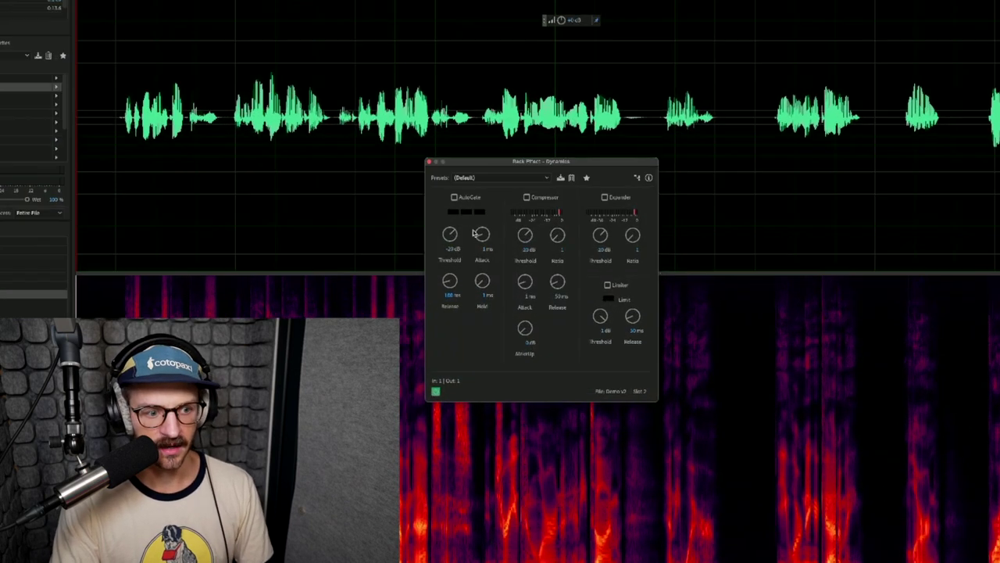
{"action": "left_click", "coordinate": [454, 197]}
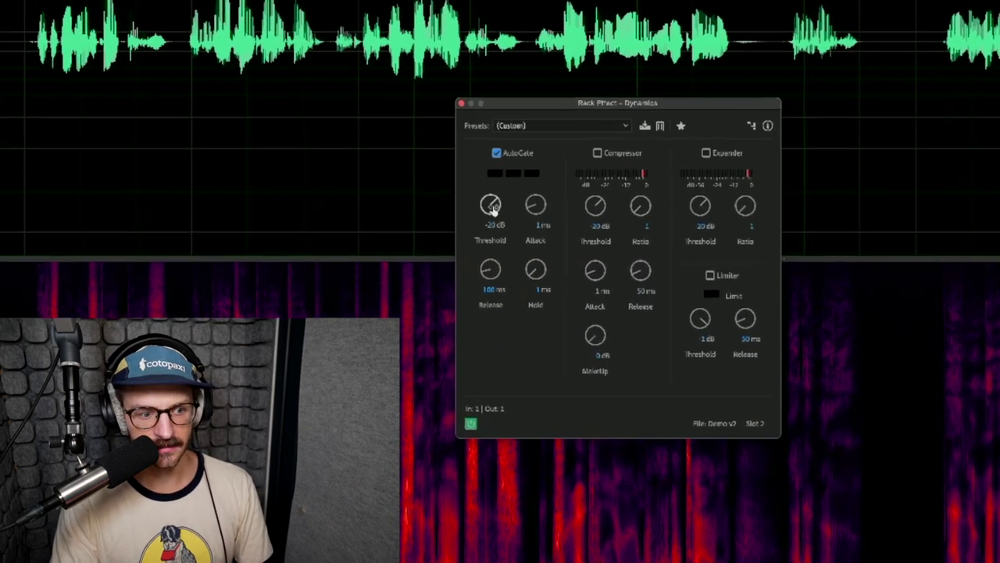
{"action": "left_click_drag", "start_coordinate": [449, 235], "coordinate": [448, 256]}
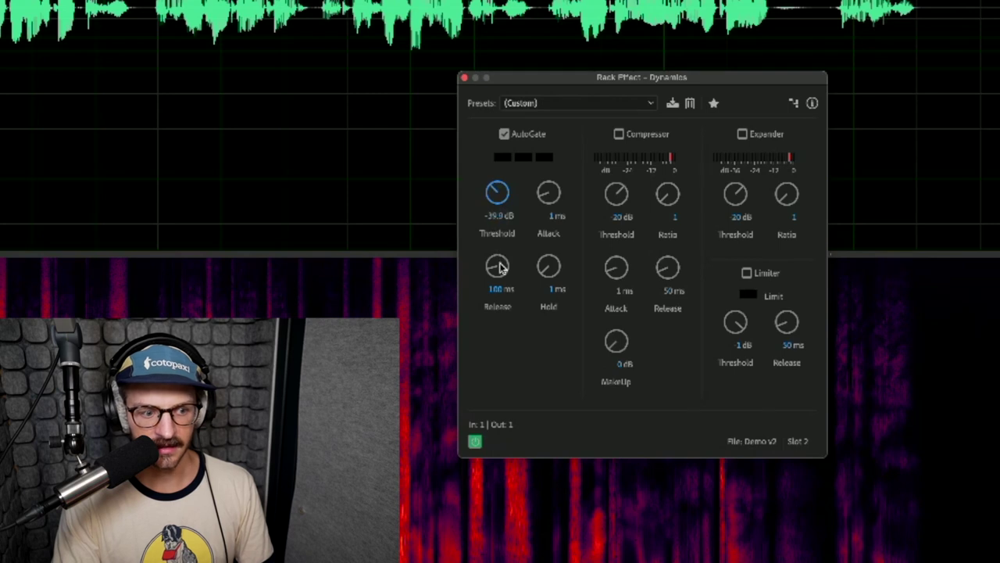
{"action": "left_click_drag", "start_coordinate": [501, 270], "coordinate": [508, 266]}
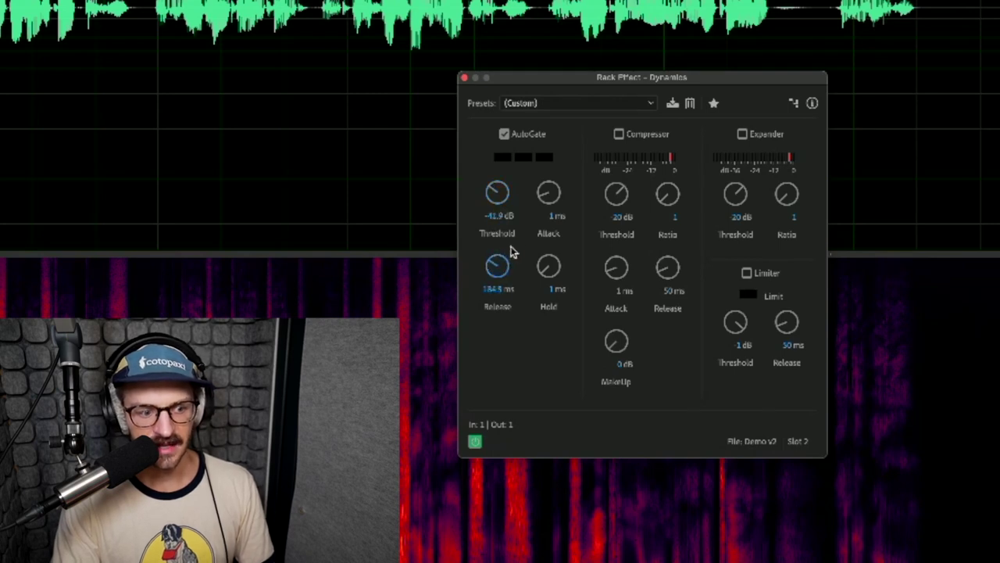
{"action": "left_click_drag", "start_coordinate": [548, 195], "coordinate": [553, 182]}
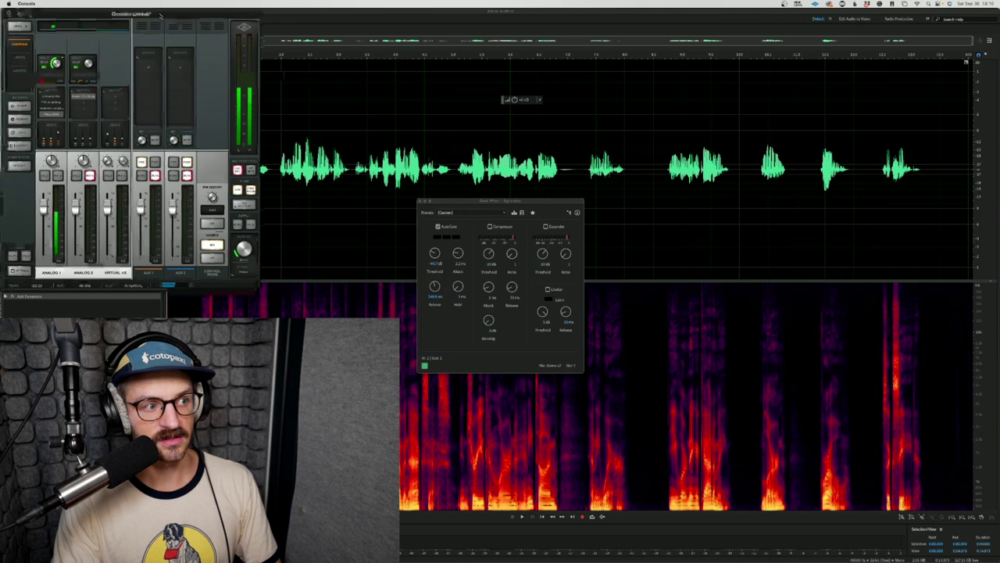
{"action": "left_click_drag", "start_coordinate": [160, 14], "coordinate": [615, 78]}
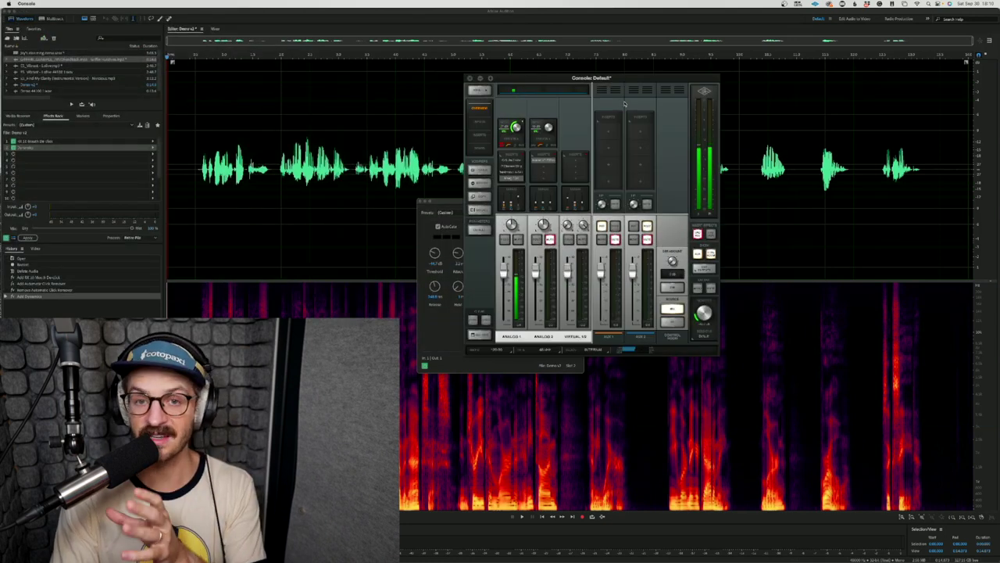
{"action": "left_click_drag", "start_coordinate": [642, 90], "coordinate": [187, 12]}
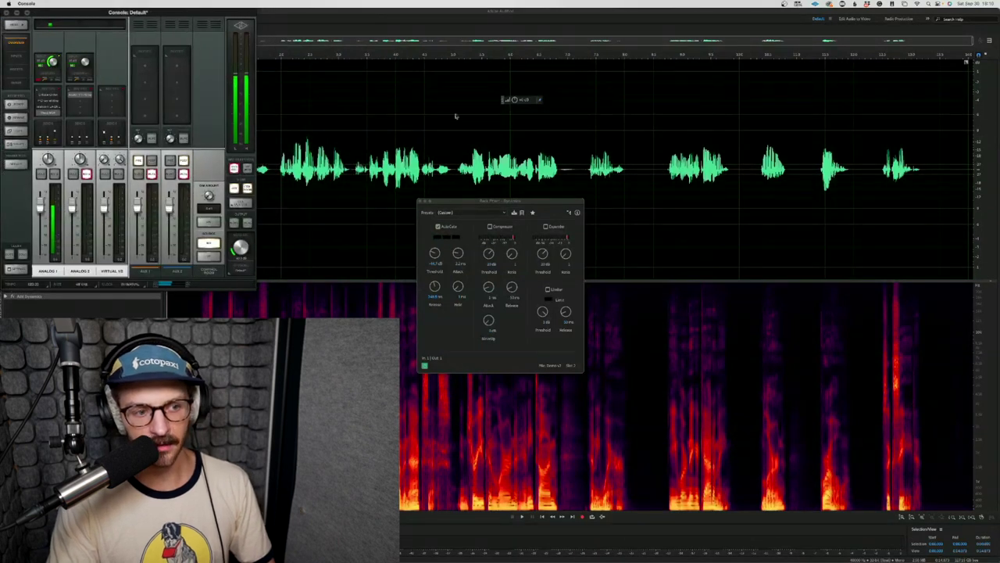
Add a Parametric Equalizer to the third rack slot and enable its high-pass filter at 80 Hz with an 18 dB/Oct slope
{"action": "left_click", "coordinate": [100, 37]}
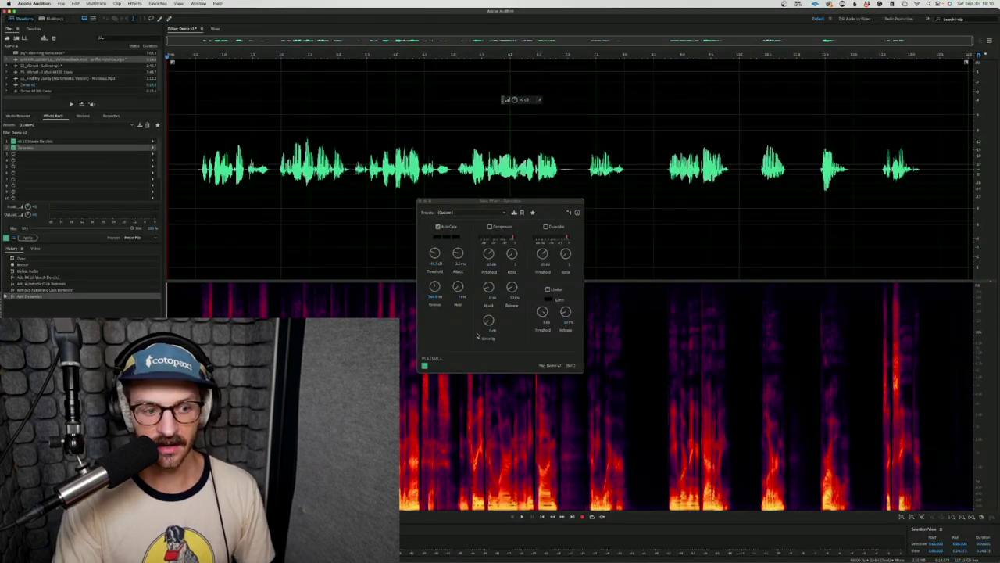
{"action": "left_click", "coordinate": [153, 155]}
{"action": "mouse_move", "coordinate": [190, 192]}
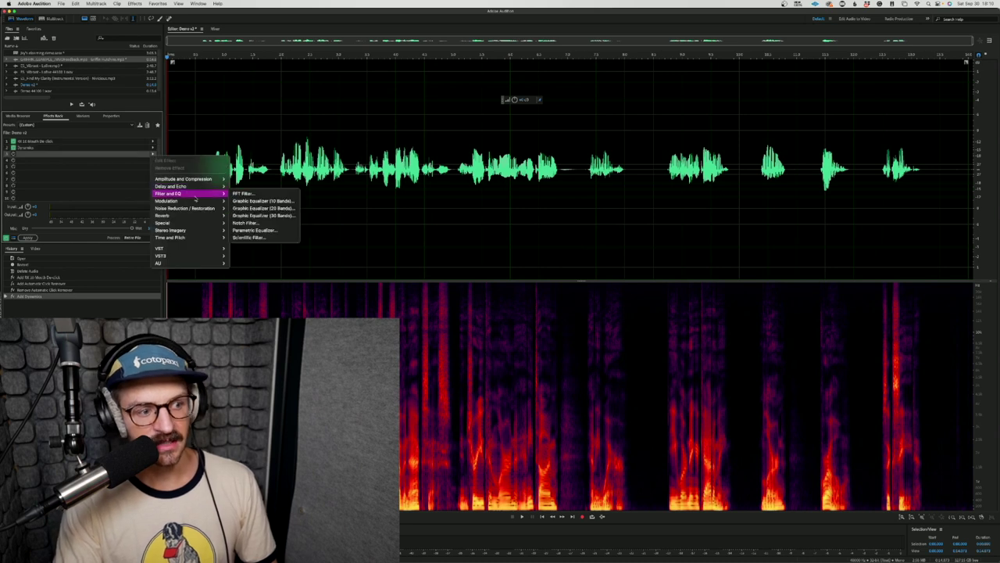
{"action": "left_click", "coordinate": [254, 230]}
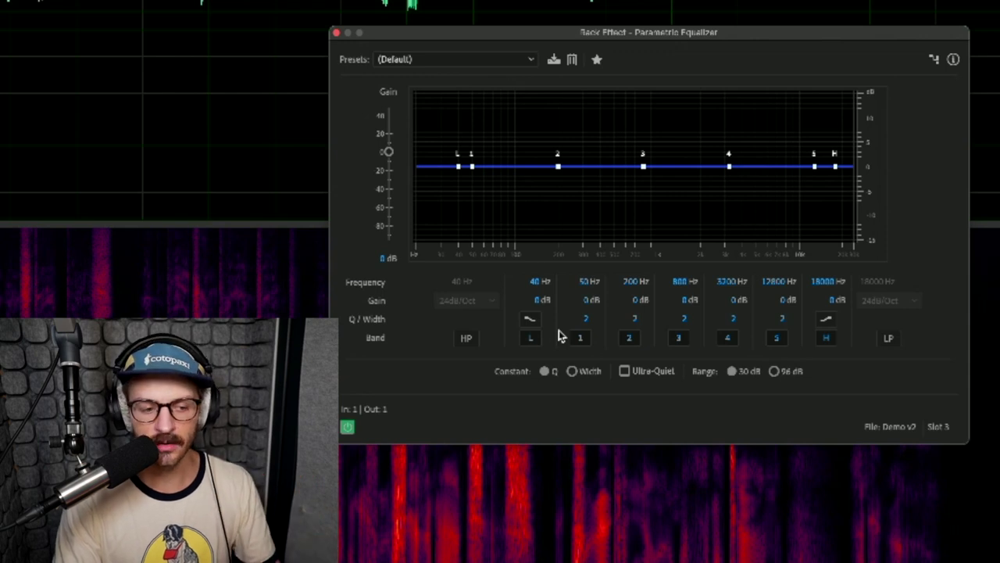
{"action": "left_click", "coordinate": [466, 338]}
{"action": "left_click", "coordinate": [479, 308]}
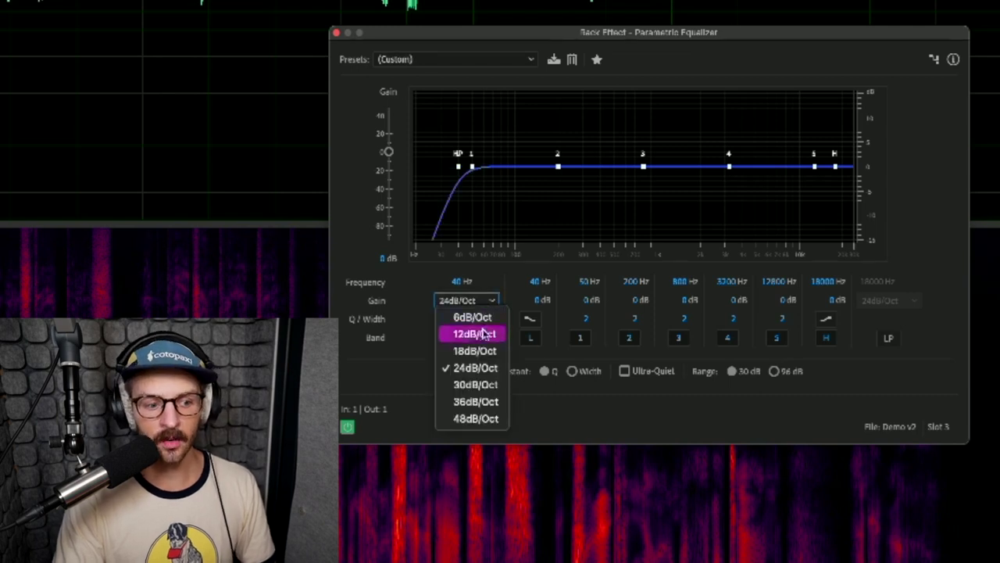
{"action": "left_click", "coordinate": [469, 350]}
{"action": "left_click_drag", "start_coordinate": [461, 281], "coordinate": [490, 280]}
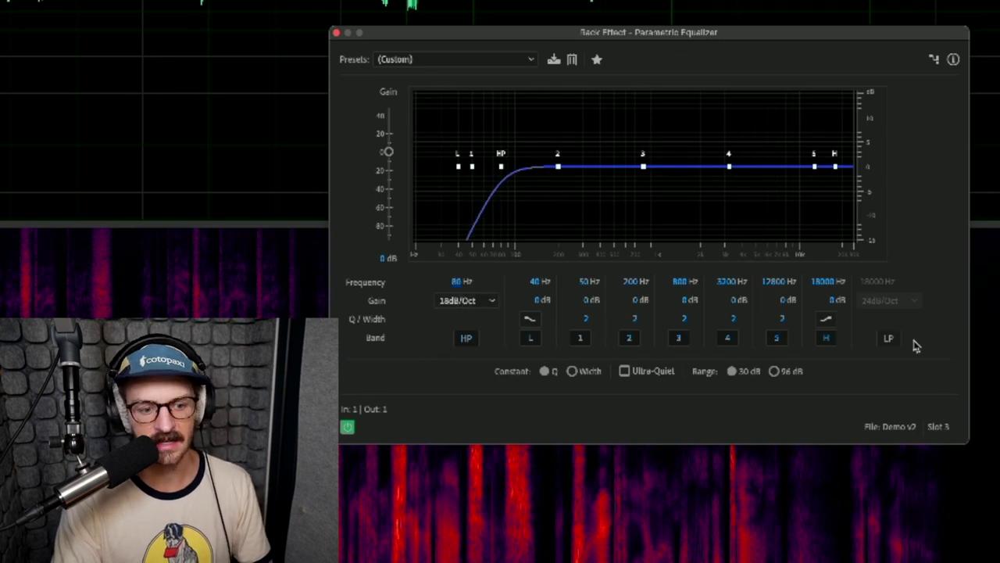
Enable the equalizer's low-pass at about 22950 Hz, and set the high shelf to about 10200 Hz with adjusted gain
{"action": "left_click", "coordinate": [888, 337]}
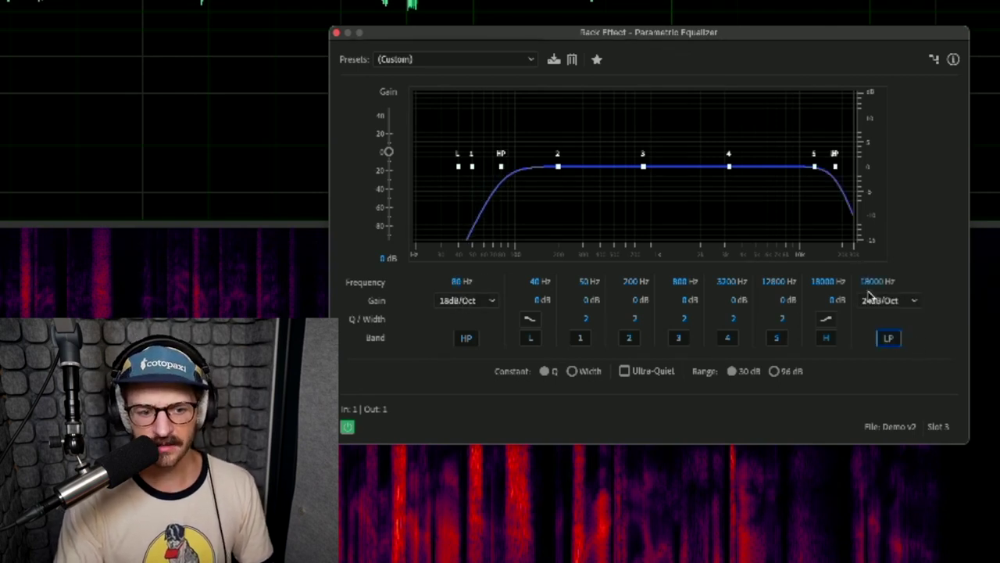
{"action": "left_click_drag", "start_coordinate": [871, 282], "coordinate": [878, 279]}
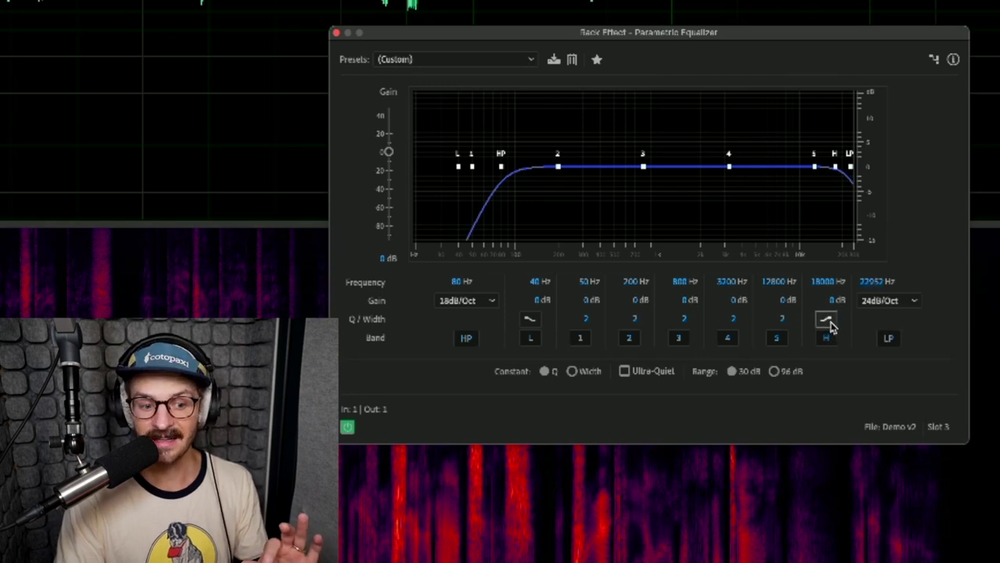
{"action": "left_click_drag", "start_coordinate": [827, 284], "coordinate": [808, 288]}
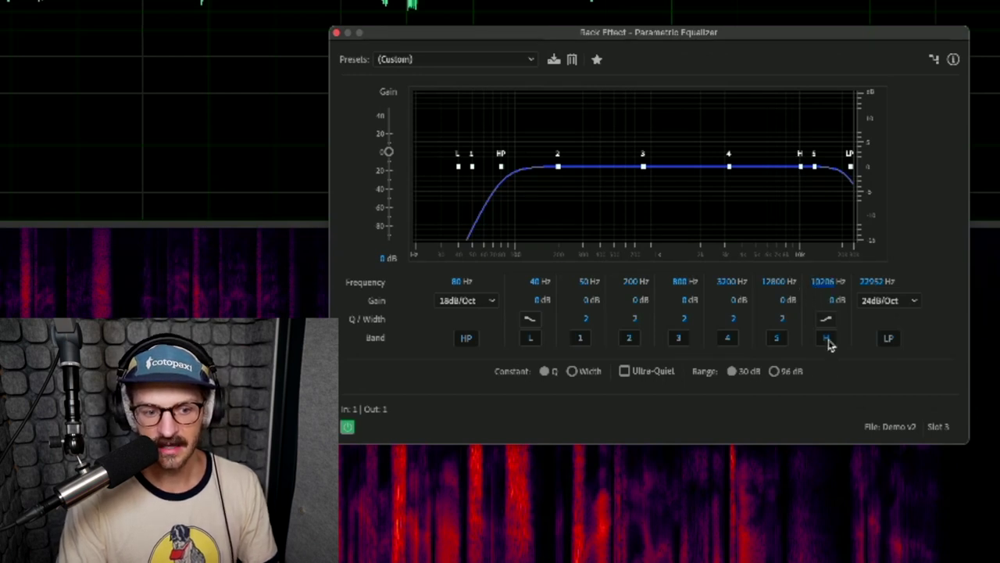
{"action": "left_click_drag", "start_coordinate": [834, 302], "coordinate": [840, 283]}
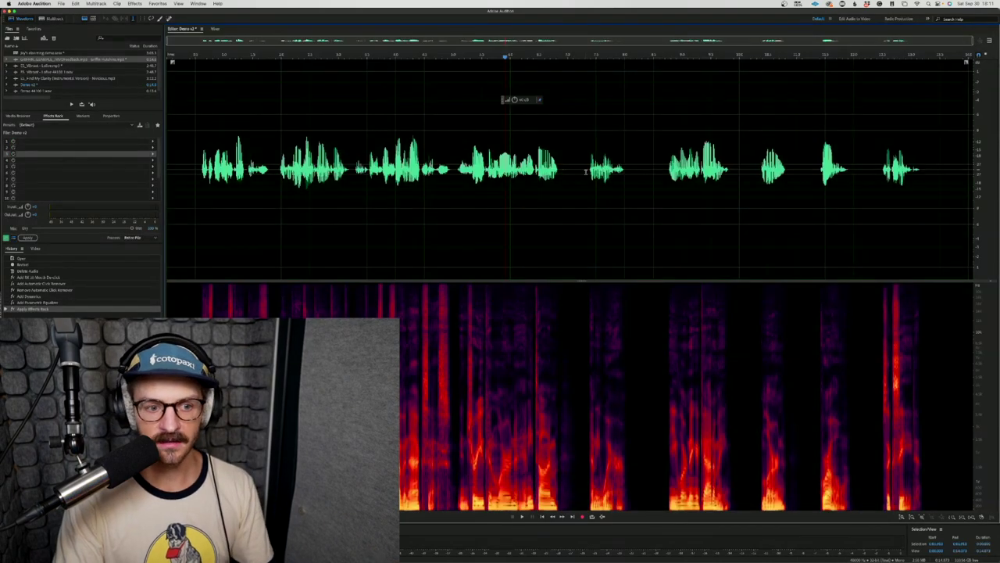
Silence the short gap following the long phrase that ends at about 6.3 seconds in the Demo v2 recording
{"action": "scroll", "coordinate": [572, 196], "scroll_direction": "up", "scroll_amount": 2}
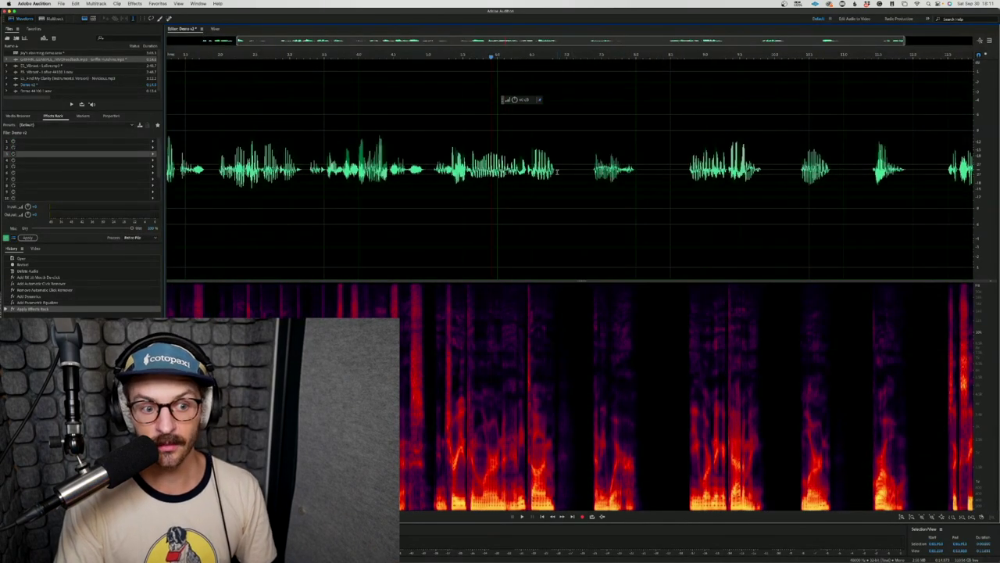
{"action": "left_click_drag", "start_coordinate": [555, 170], "coordinate": [589, 170]}
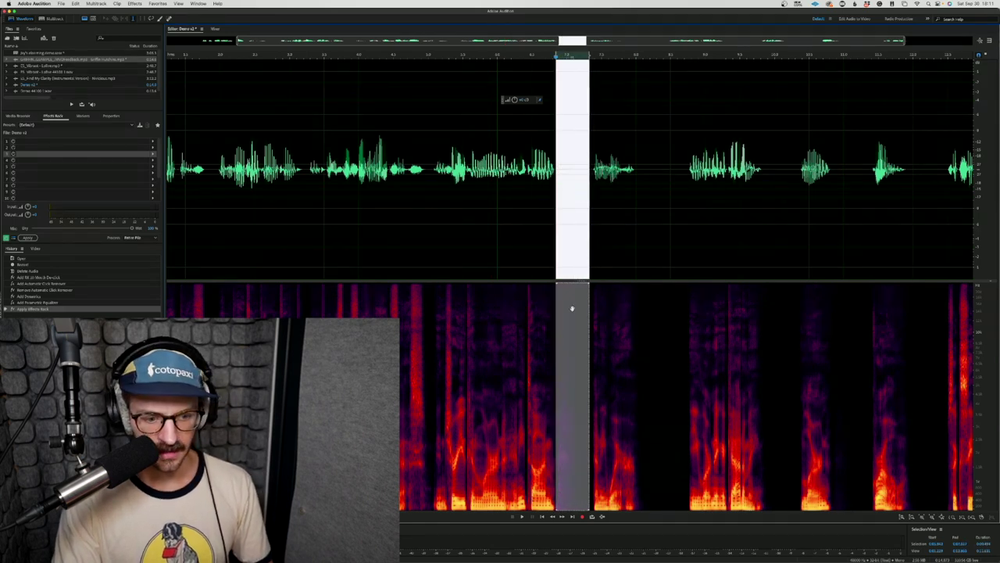
{"action": "left_click", "coordinate": [623, 375]}
{"action": "left_click_drag", "start_coordinate": [556, 464], "coordinate": [586, 461]}
{"action": "key", "text": "super+u"}
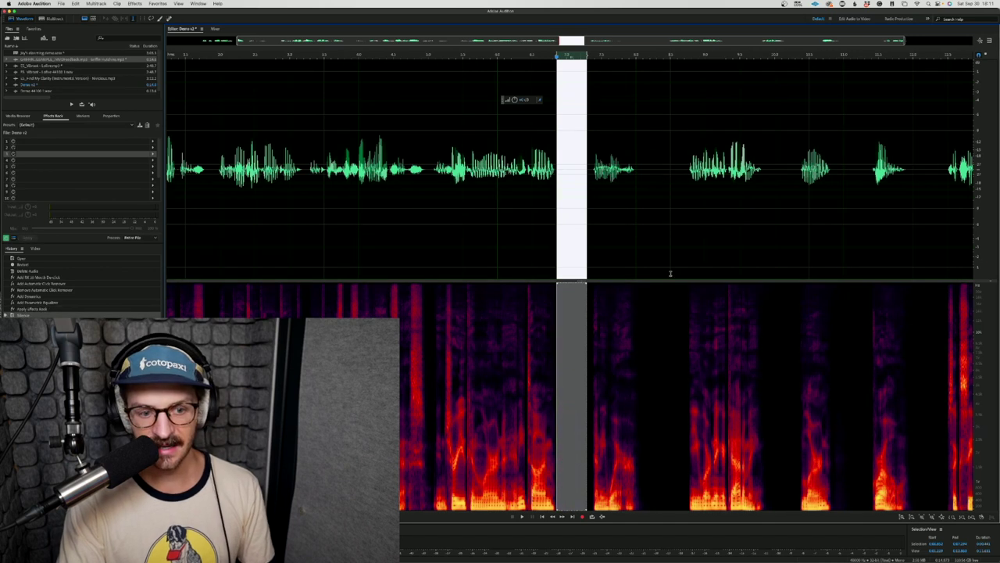
Select the gap near 10.5 seconds and the tail following the last phrase, and clear the selection
{"action": "left_click_drag", "start_coordinate": [787, 186], "coordinate": [814, 187]}
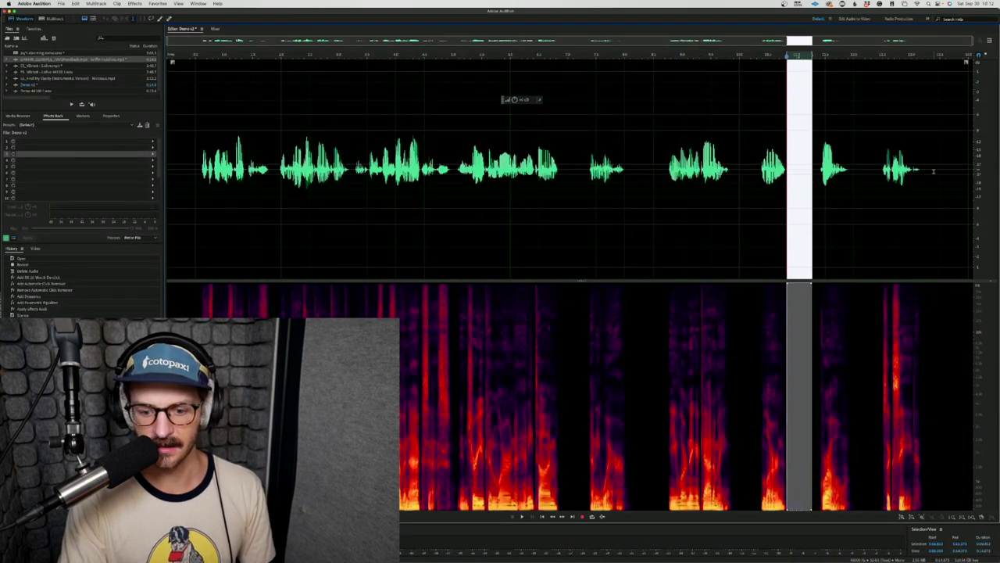
{"action": "left_click_drag", "start_coordinate": [925, 171], "coordinate": [995, 170]}
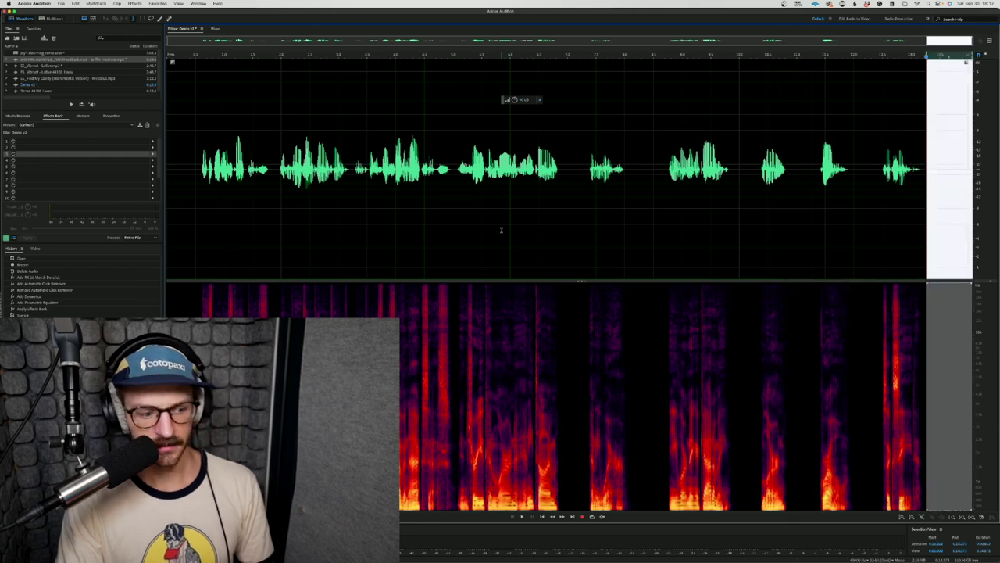
{"action": "left_click", "coordinate": [629, 234]}
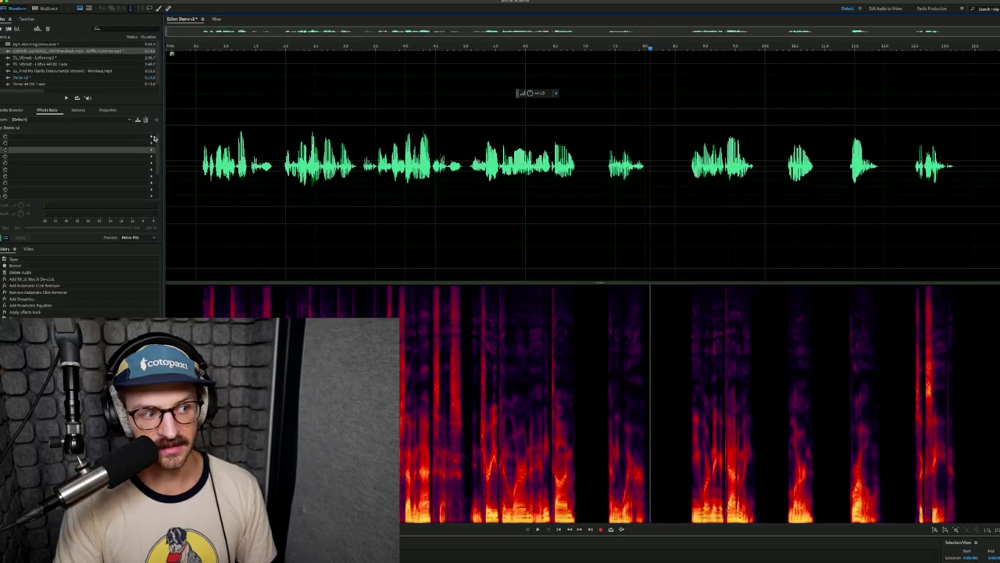
Add a Hard Limiter to the first rack slot with its maximum amplitude set to -2.0 dB
{"action": "left_click", "coordinate": [152, 35]}
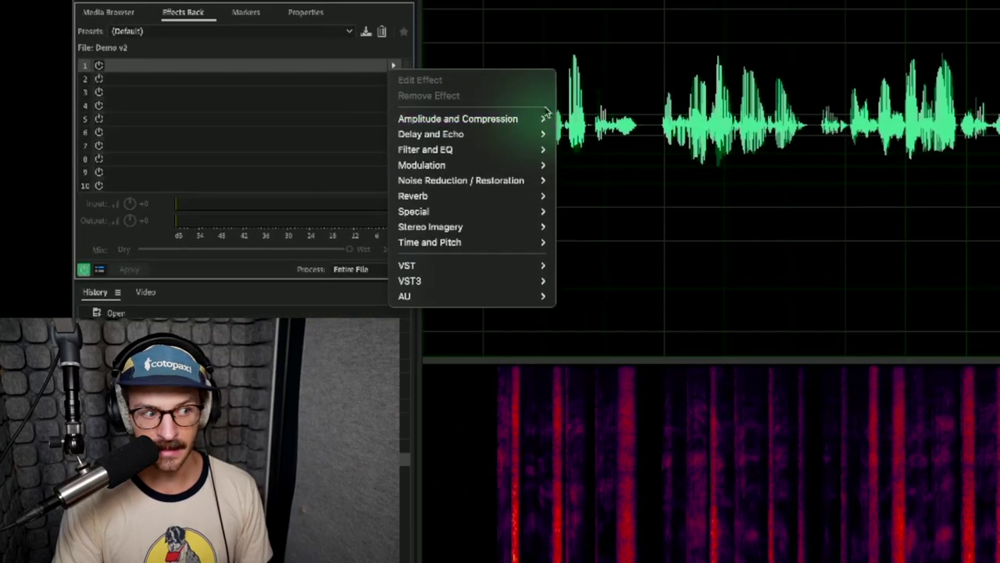
{"action": "mouse_move", "coordinate": [524, 127]}
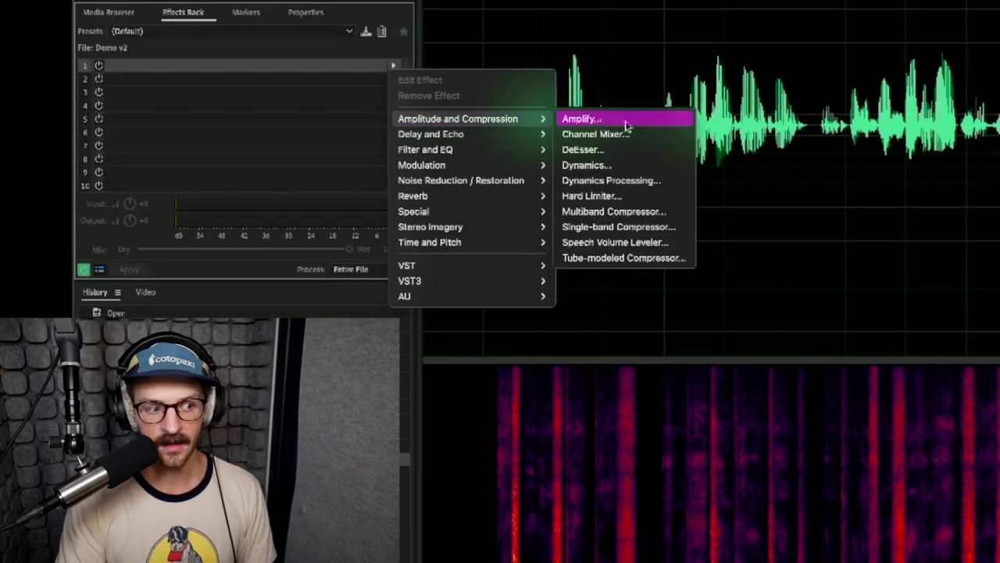
{"action": "left_click", "coordinate": [630, 201]}
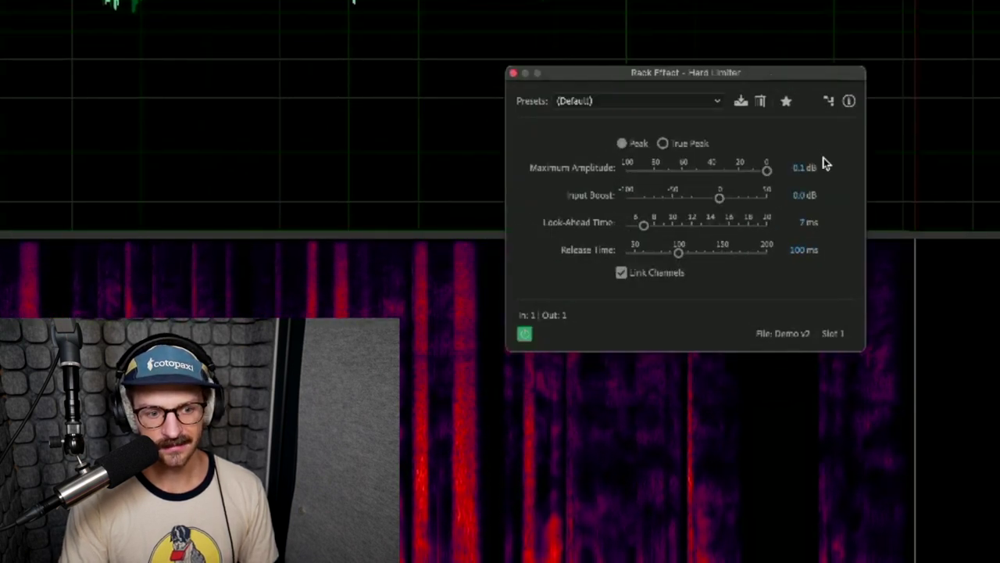
{"action": "left_click", "coordinate": [796, 167]}
{"action": "key", "text": "BackSpace"}
{"action": "type", "text": "-2"}
{"action": "key", "text": "Return"}
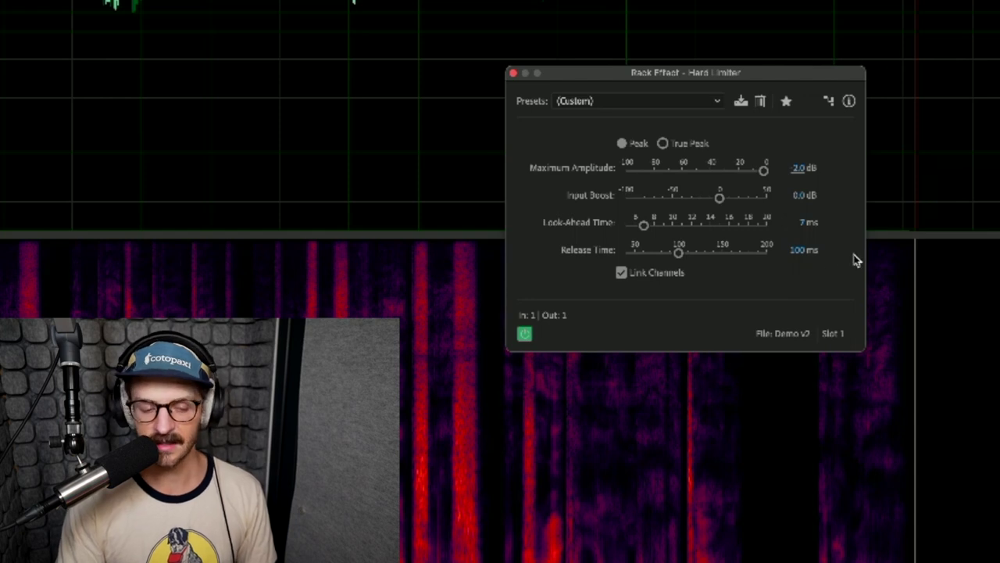
Raise the Hard Limiter's input boost to about 15 dB and apply the rack to the whole recording
{"action": "left_click_drag", "start_coordinate": [717, 198], "coordinate": [734, 202]}
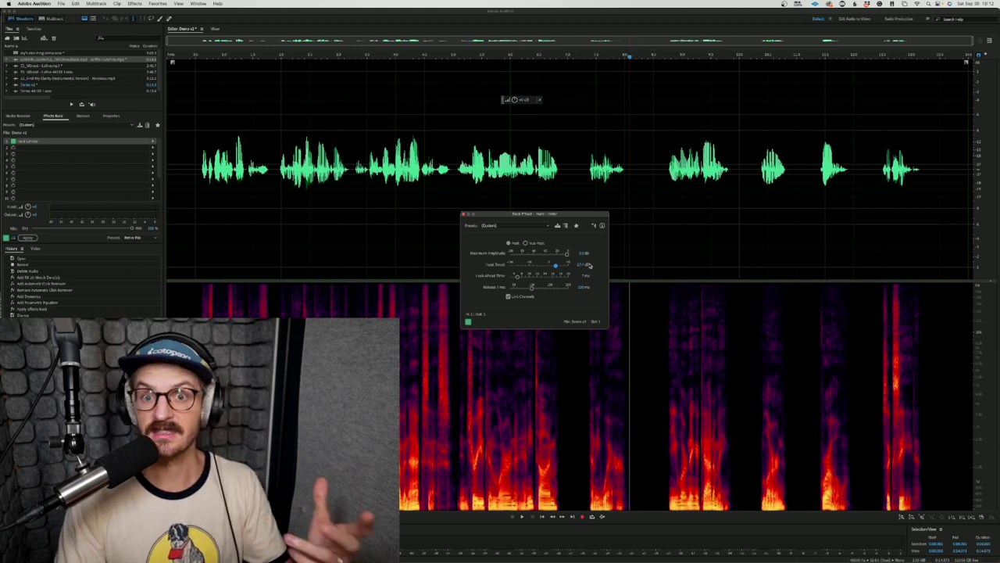
{"action": "left_click_drag", "start_coordinate": [578, 264], "coordinate": [577, 269]}
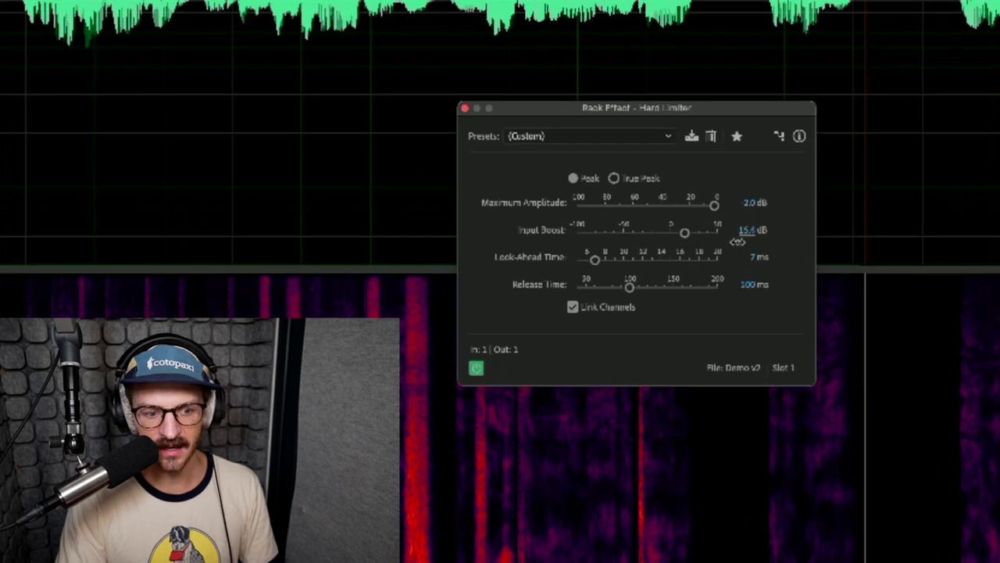
{"action": "left_click_drag", "start_coordinate": [738, 242], "coordinate": [728, 244]}
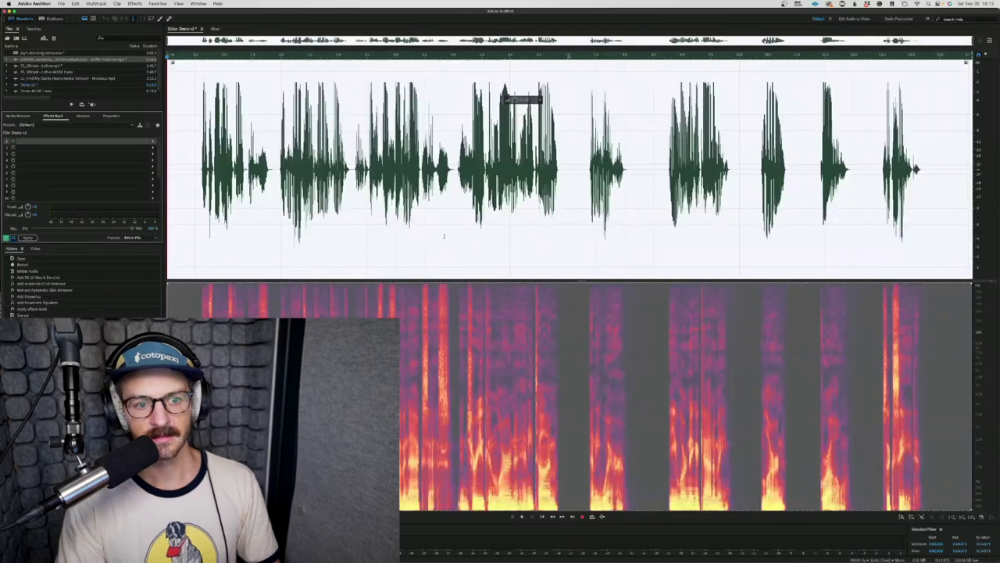
{"action": "left_click", "coordinate": [444, 235]}
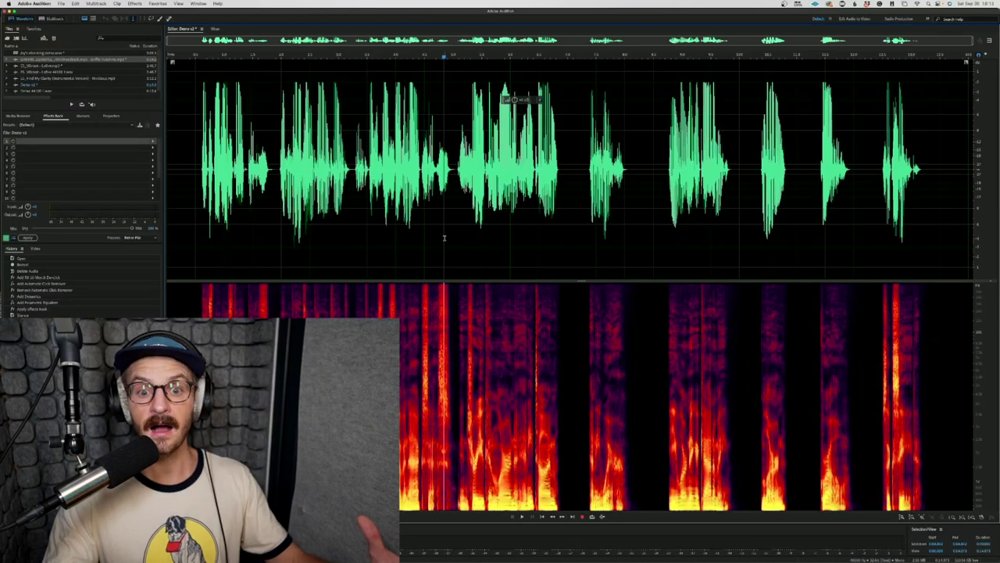
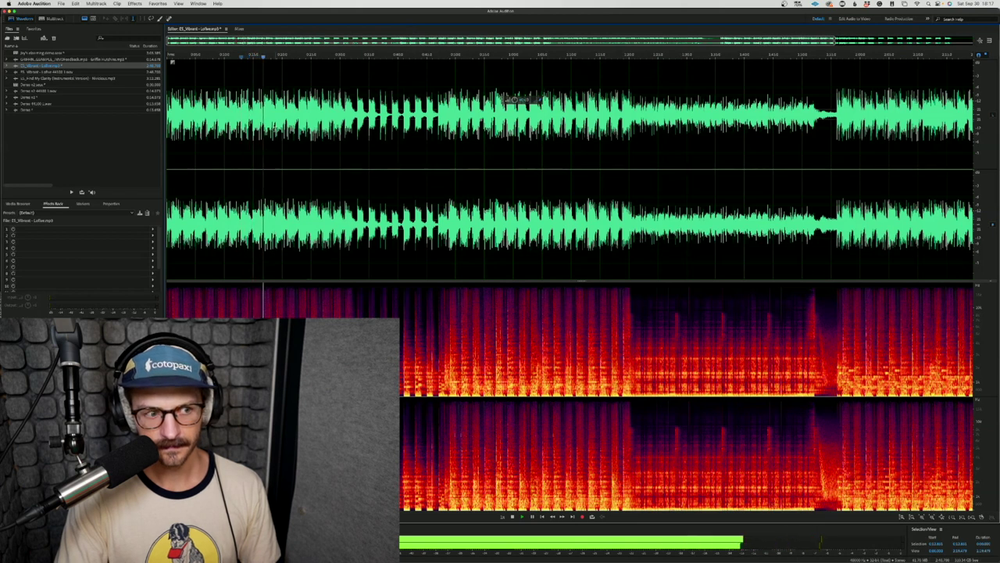
Listen to the Vibrant music file around the sparse passage and the fuller section that follows it
{"action": "key", "text": "space"}
{"action": "left_click", "coordinate": [373, 109]}
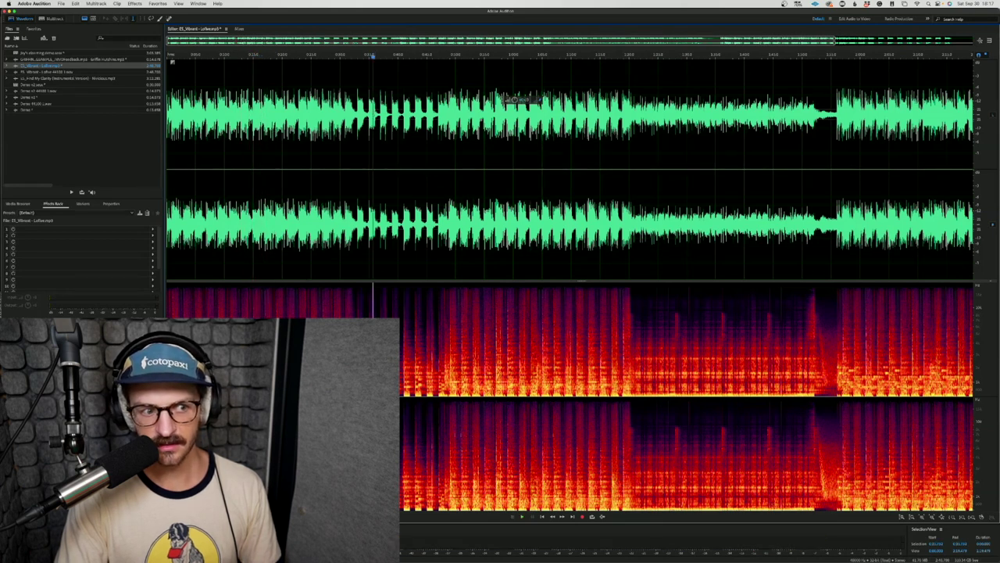
{"action": "key", "text": "space"}
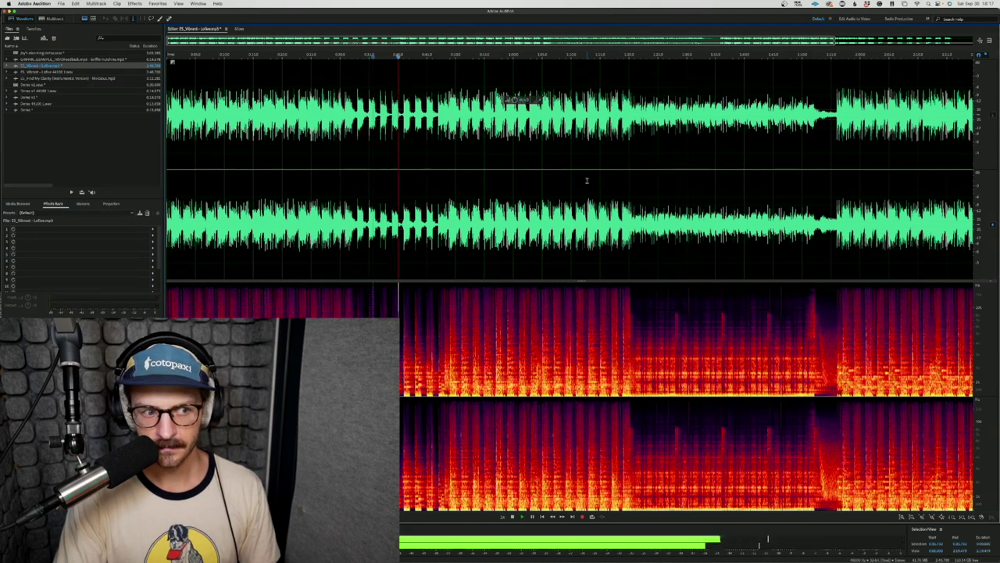
{"action": "key", "text": "space"}
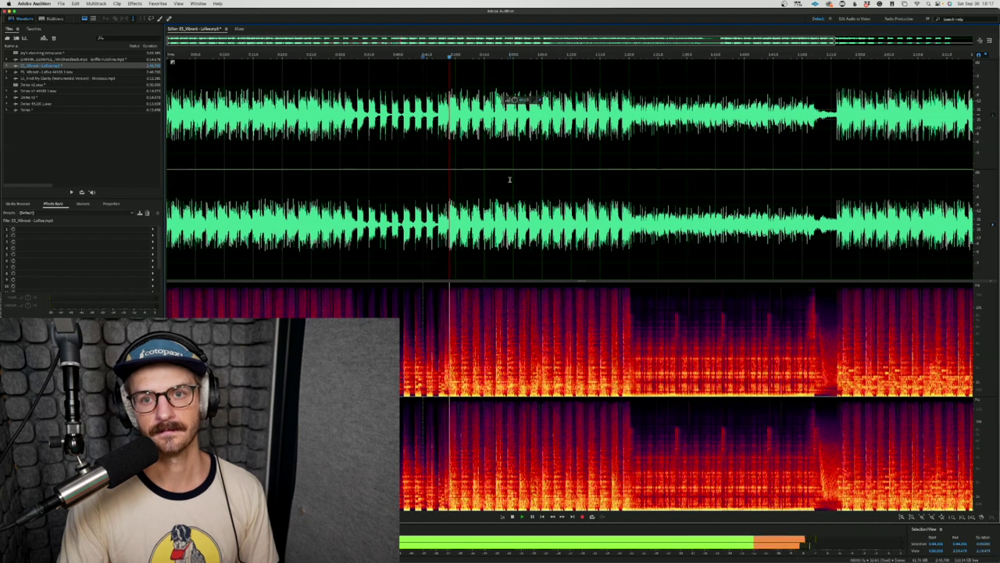
{"action": "key", "text": "space"}
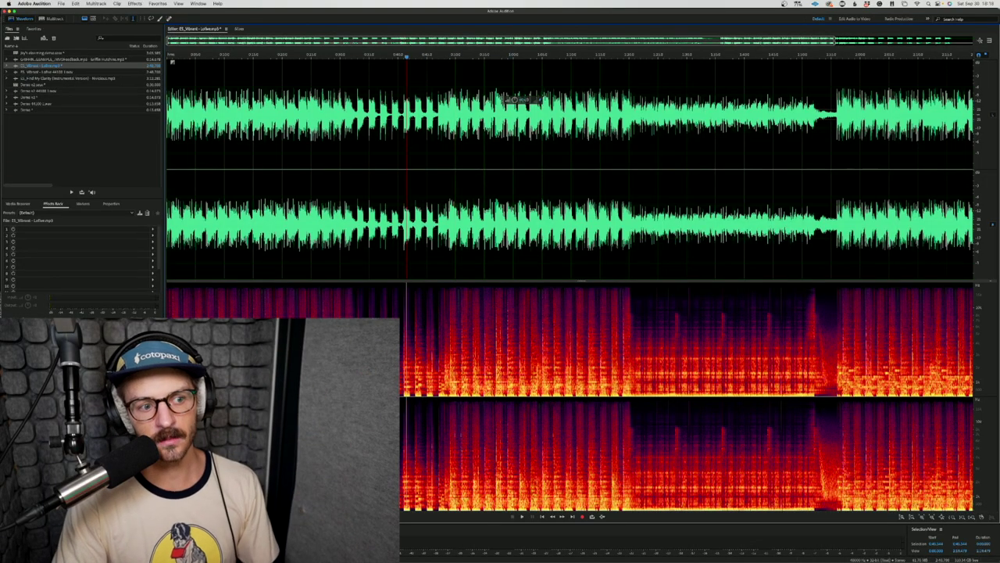
Mark the sparse passage and then the start of the fuller section in the music waveform to compare them
{"action": "left_click_drag", "start_coordinate": [369, 141], "coordinate": [422, 141]}
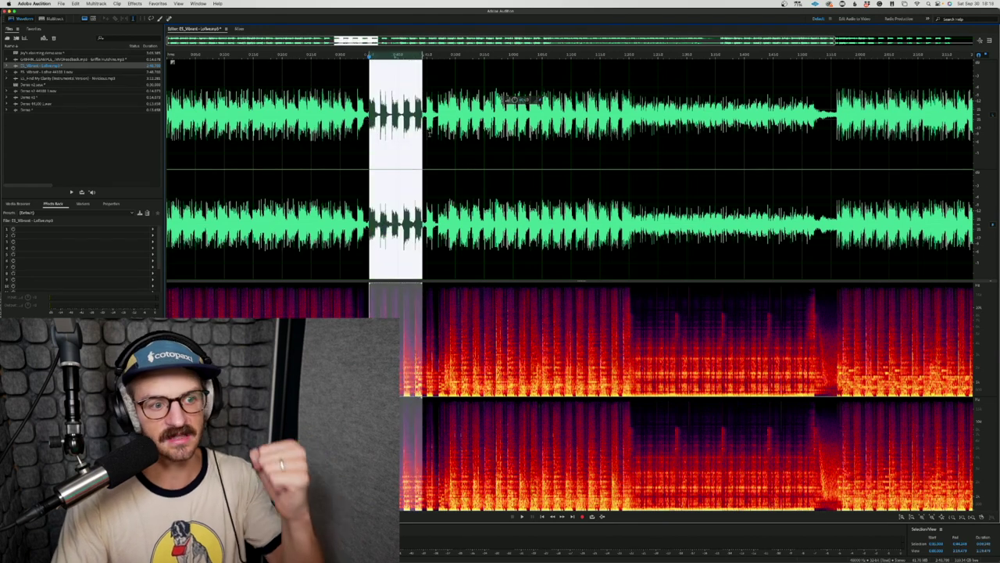
{"action": "left_click", "coordinate": [439, 140]}
{"action": "left_click_drag", "start_coordinate": [438, 144], "coordinate": [521, 144]}
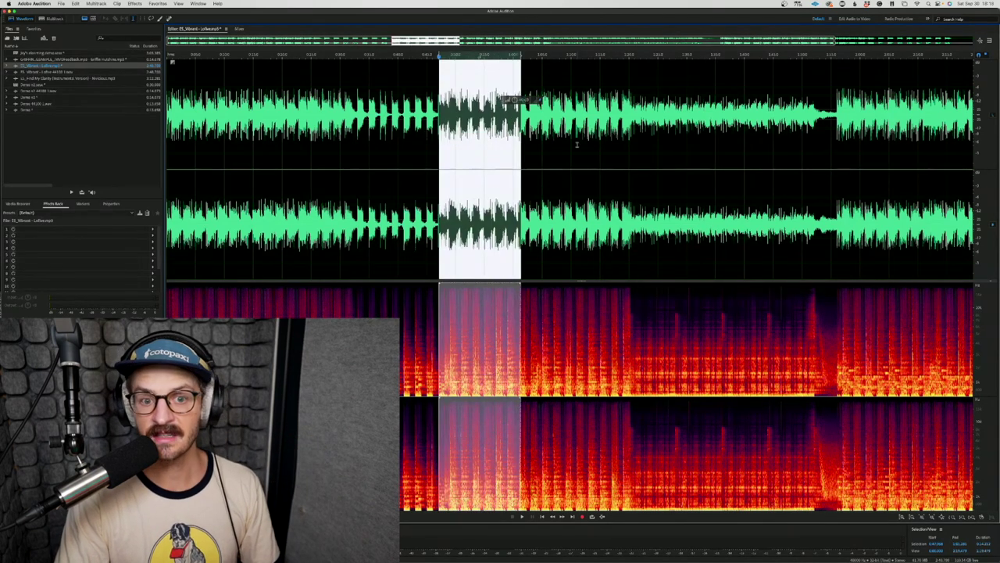
{"action": "left_click", "coordinate": [562, 144]}
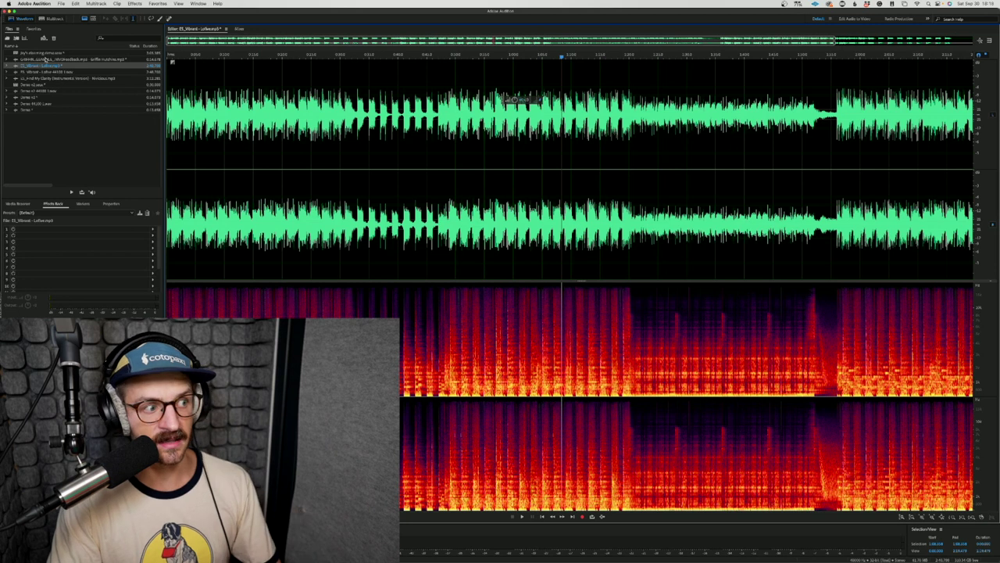
Open the Demo v2 multitrack session and place the Vibrant music file on the Music track, starting at about 3.3 seconds
{"action": "double_click", "coordinate": [47, 85]}
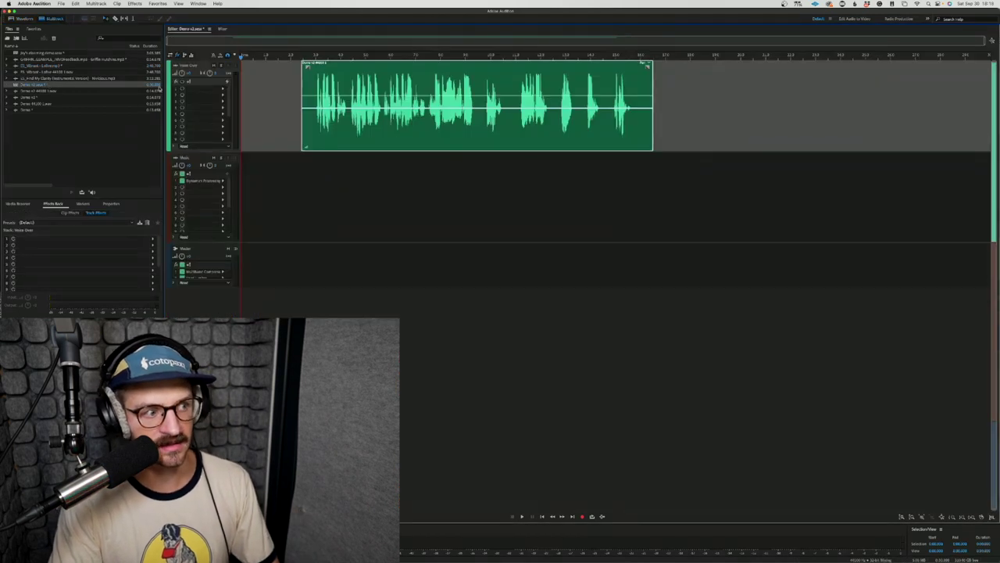
{"action": "left_click", "coordinate": [49, 66]}
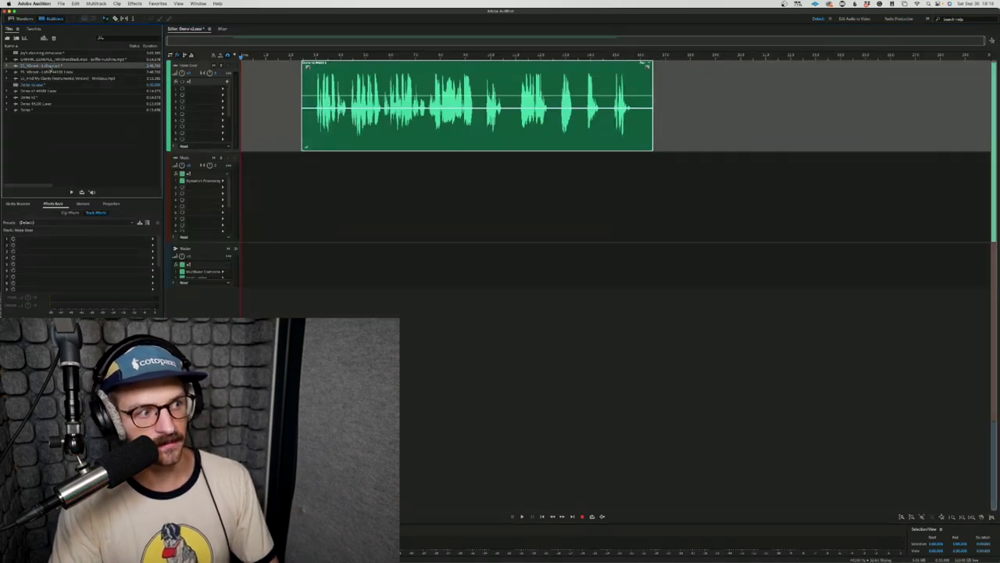
{"action": "left_click_drag", "start_coordinate": [48, 68], "coordinate": [325, 199]}
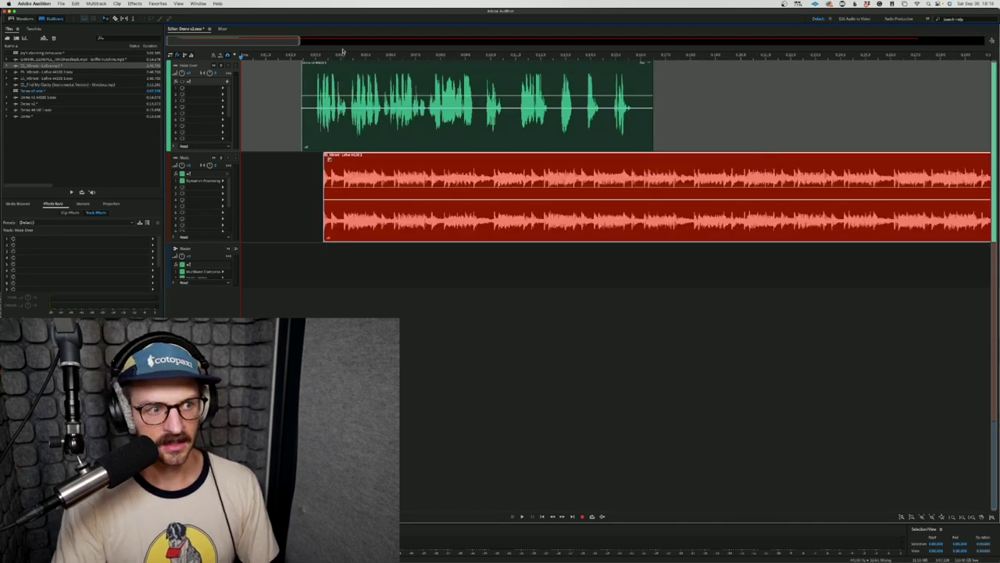
{"action": "left_click_drag", "start_coordinate": [299, 40], "coordinate": [698, 41]}
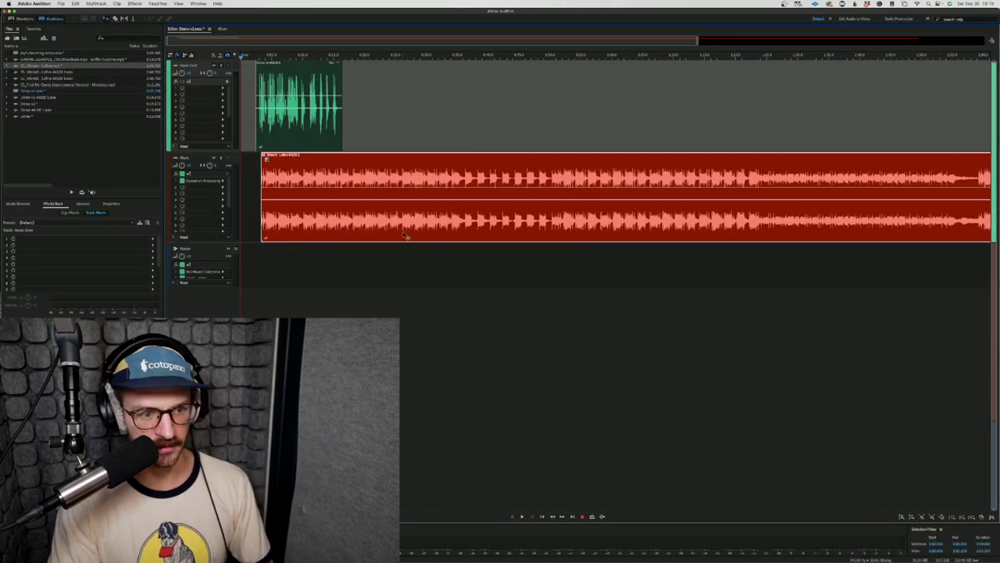
Split the Vibrant music clip at about 34 seconds and about 1:24 on the session timeline
{"action": "left_click", "coordinate": [454, 195]}
{"action": "key", "text": "ctrl+k"}
{"action": "left_click", "coordinate": [518, 198]}
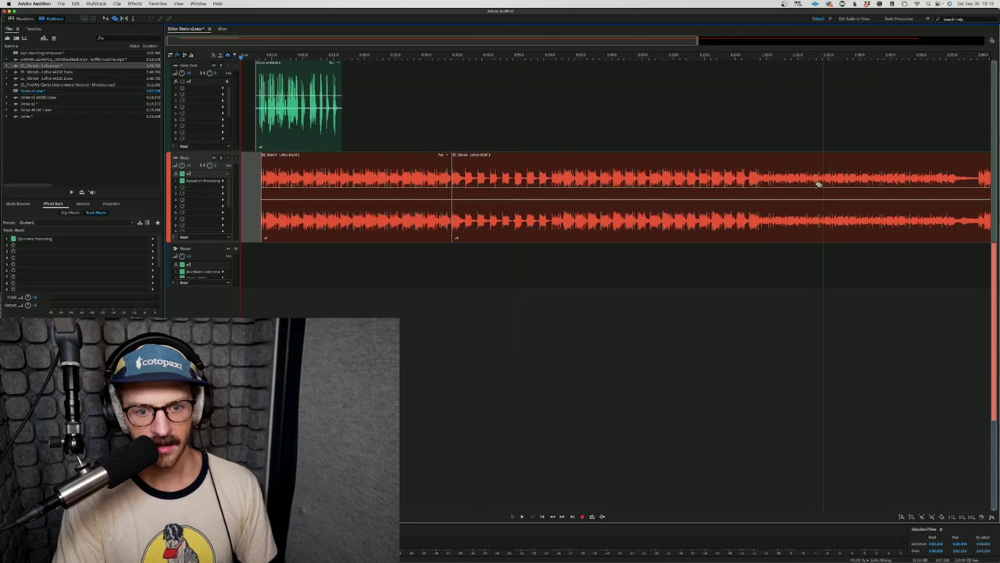
{"action": "left_click", "coordinate": [761, 184]}
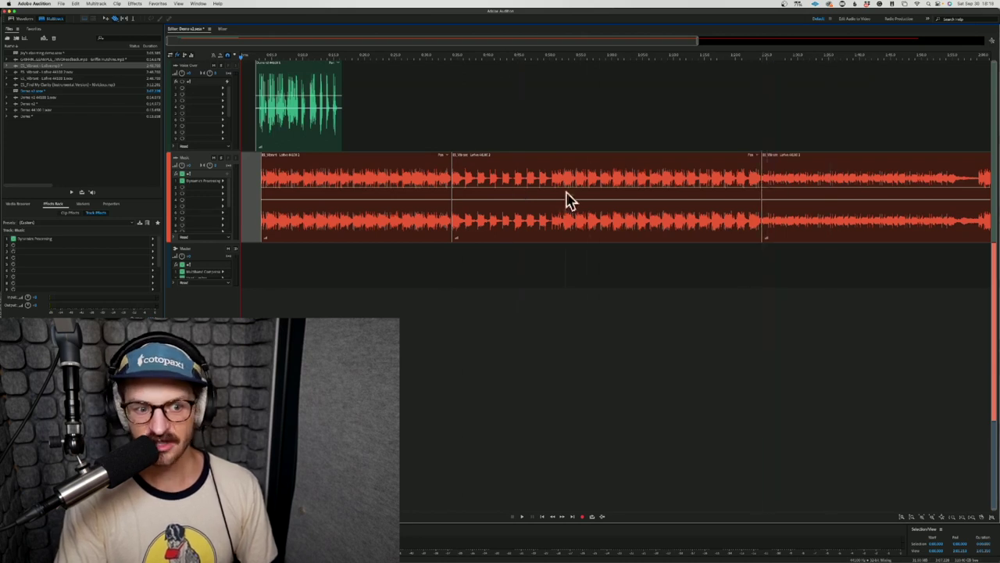
Delete the music pieces before the first split and after the second split
{"action": "left_click", "coordinate": [398, 206]}
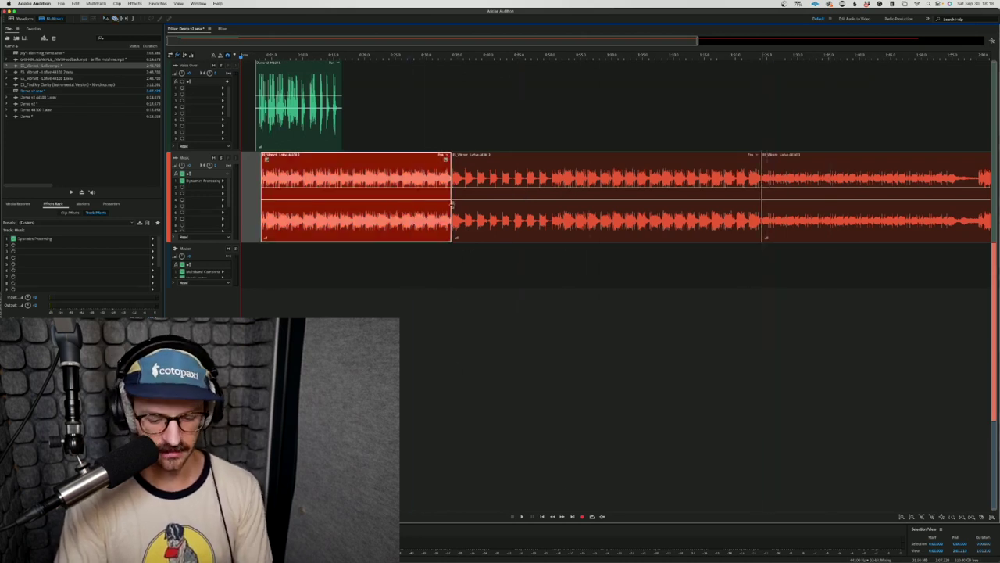
{"action": "key", "text": "Delete"}
{"action": "left_click", "coordinate": [786, 201]}
{"action": "key", "text": "Delete"}
Move the remaining music piece to the session start and the voice-over clip to about 9 seconds
{"action": "left_click", "coordinate": [606, 195]}
{"action": "left_click_drag", "start_coordinate": [606, 195], "coordinate": [396, 195]}
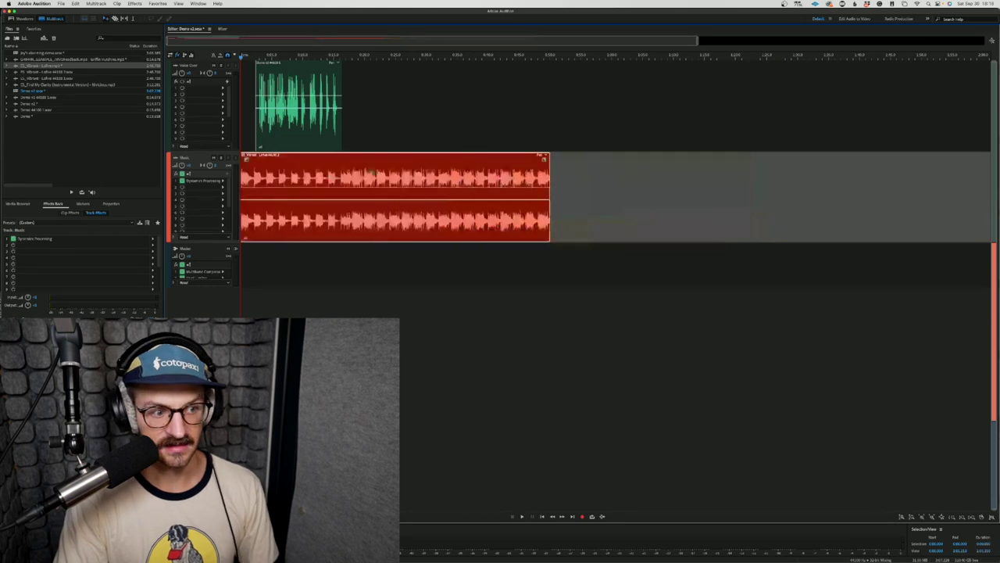
{"action": "left_click_drag", "start_coordinate": [312, 131], "coordinate": [354, 140]}
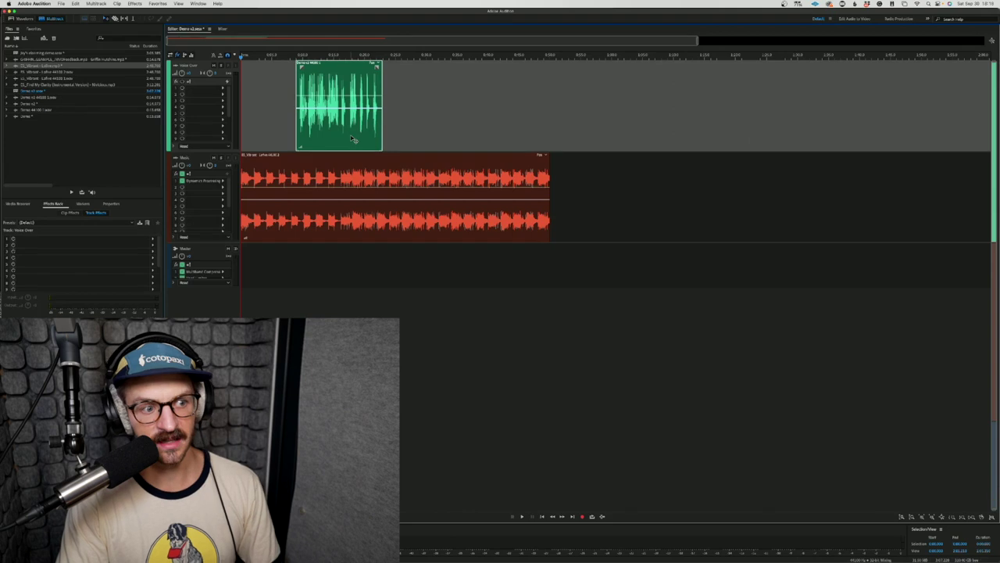
Play the mix from around the voice-over's start and lower the Music track's fader in the Mixer
{"action": "left_click", "coordinate": [354, 180]}
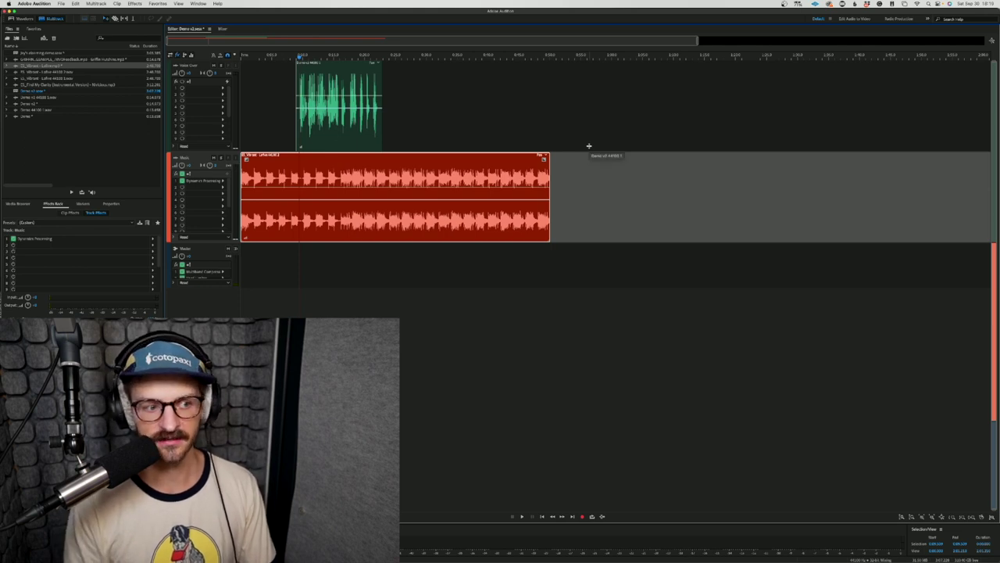
{"action": "key", "text": "space"}
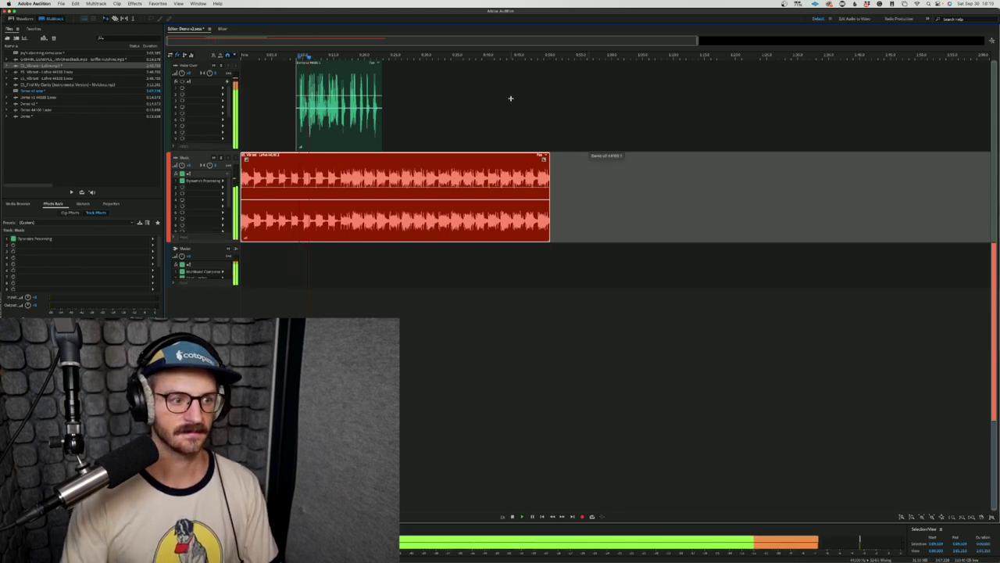
{"action": "left_click", "coordinate": [223, 29]}
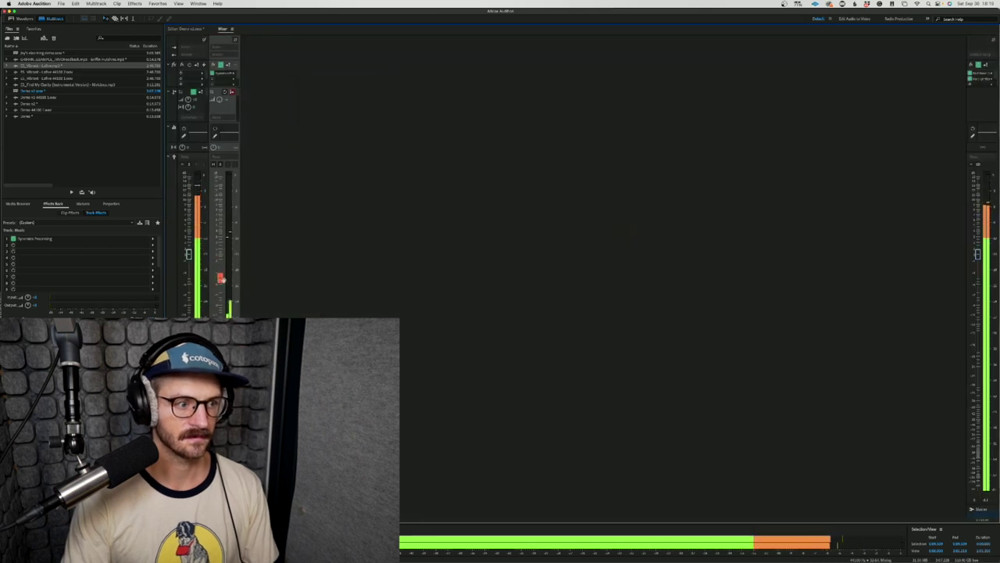
{"action": "left_click", "coordinate": [186, 29]}
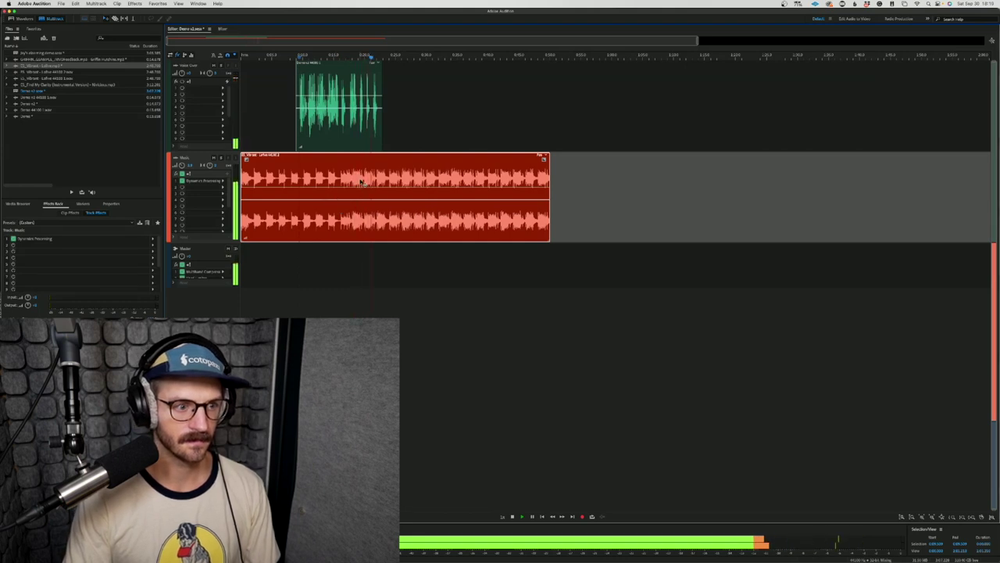
{"action": "key", "text": "space"}
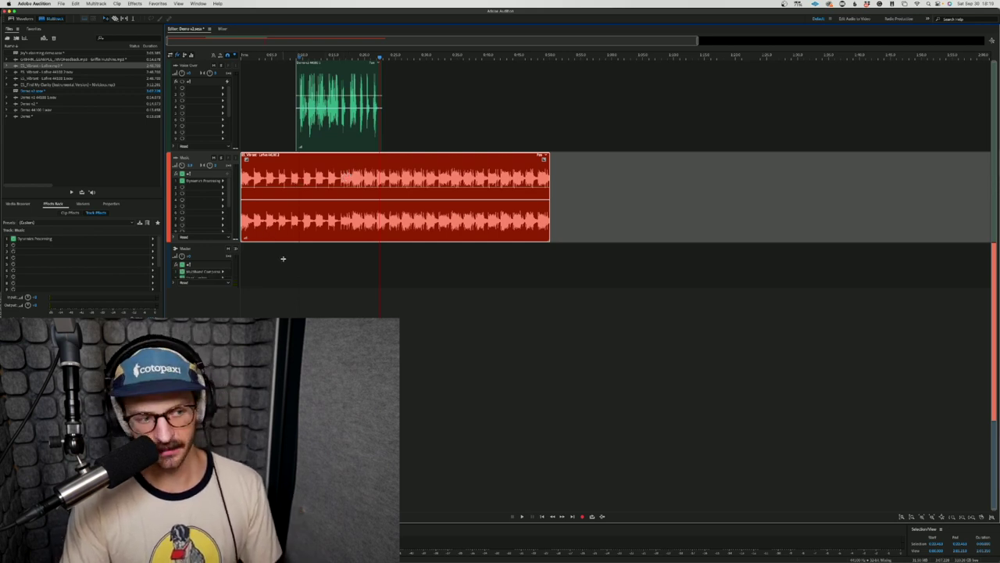
Bypass all effects on the Master track and open the Music track's Dynamics Processing effect, placed clear of the clips
{"action": "left_click_drag", "start_coordinate": [197, 297], "coordinate": [197, 325]}
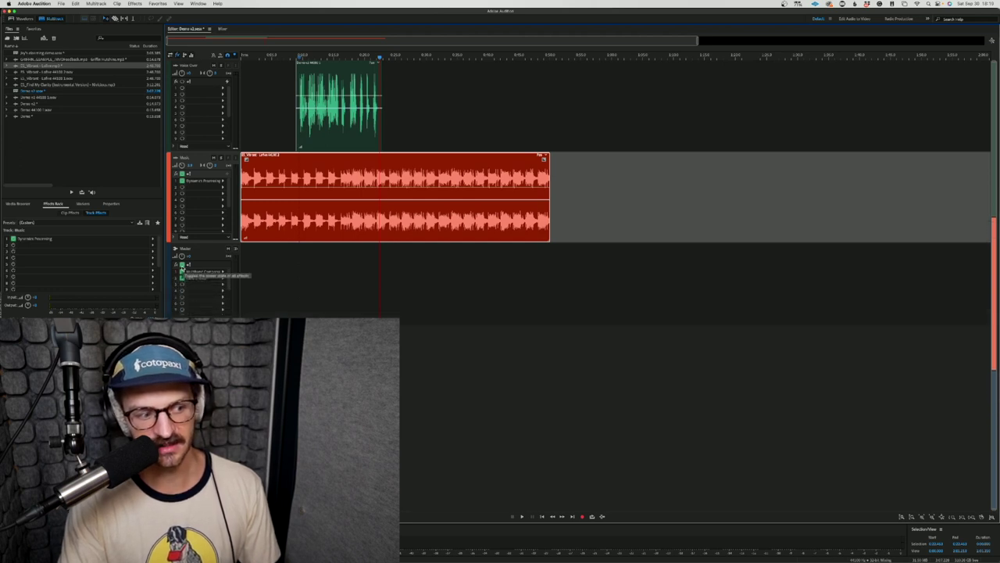
{"action": "left_click", "coordinate": [273, 306]}
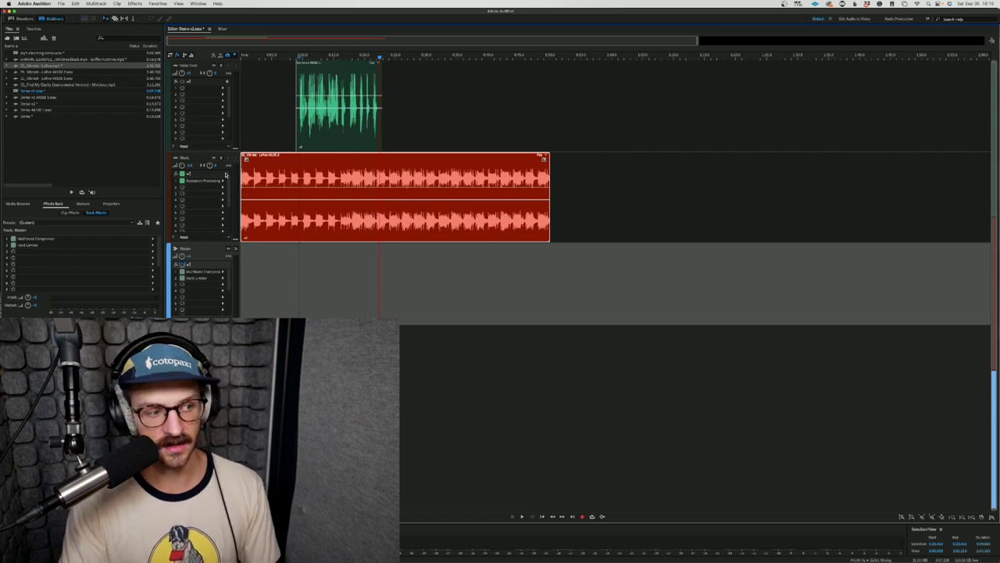
{"action": "left_click", "coordinate": [217, 182]}
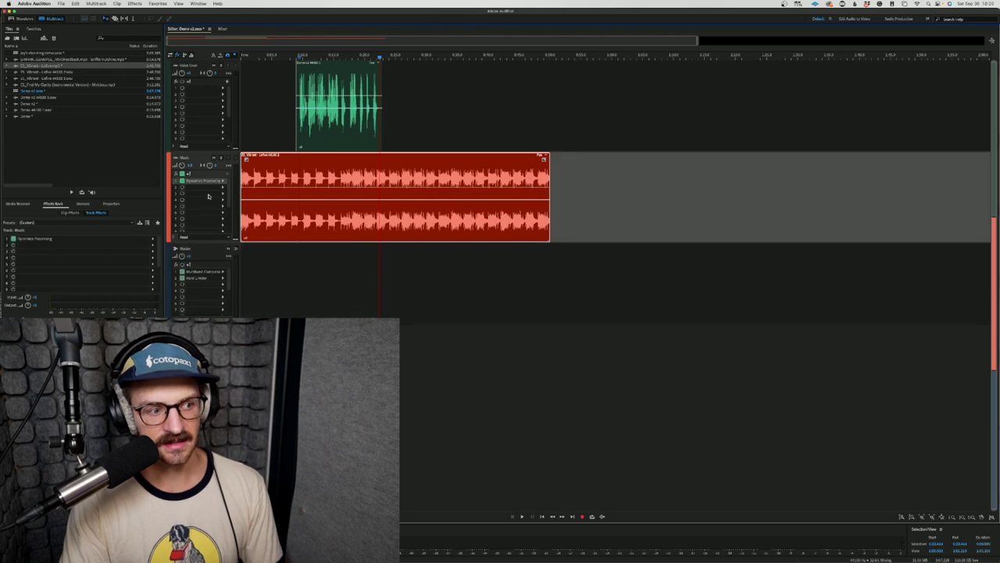
{"action": "double_click", "coordinate": [200, 182]}
{"action": "left_click_drag", "start_coordinate": [234, 52], "coordinate": [674, 122]}
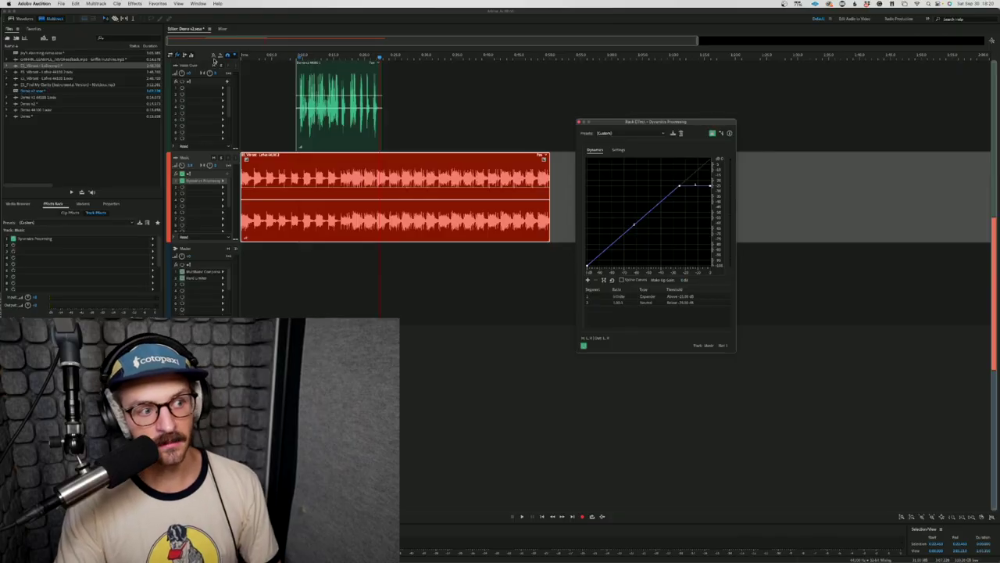
Mute the Voice Over track and play the music under it to hear the Dynamics Processing at work
{"action": "left_click", "coordinate": [293, 138]}
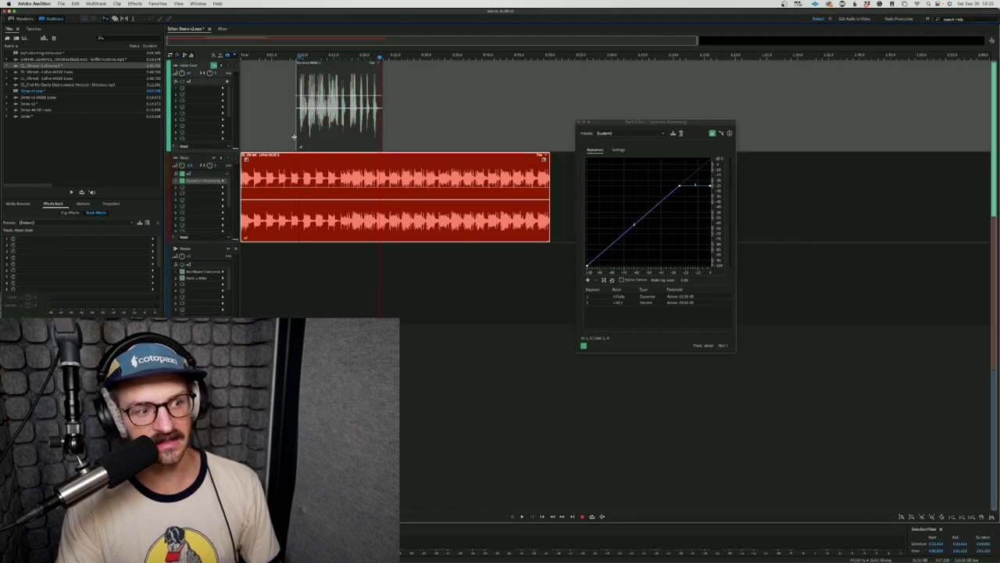
{"action": "key", "text": "space"}
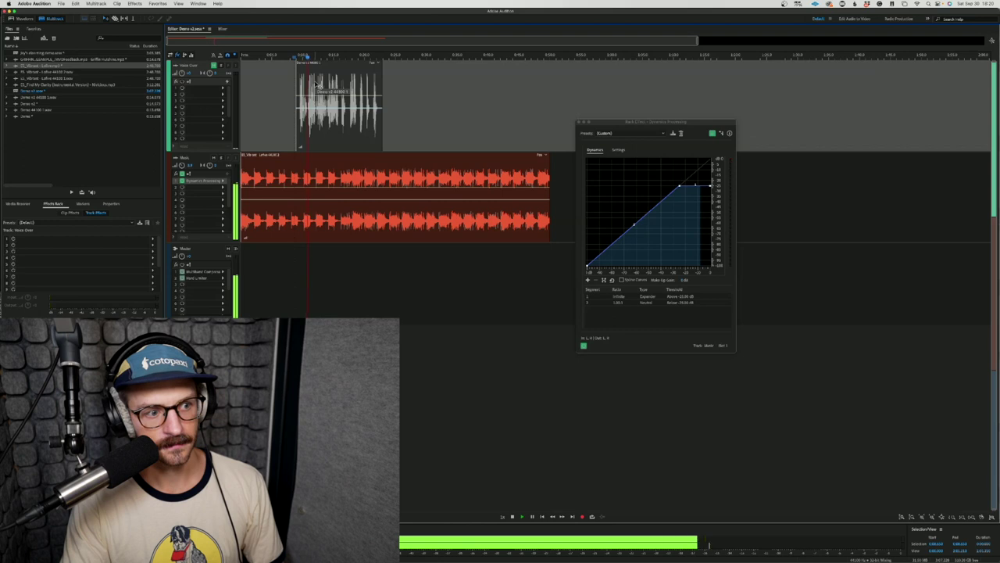
{"action": "key", "text": "space"}
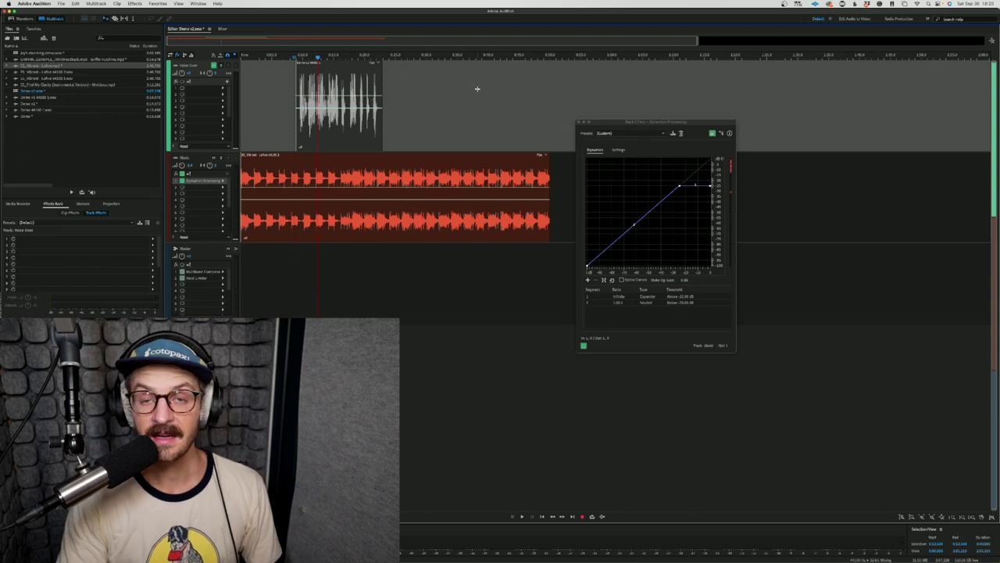
Review the Dynamics Processing gain, attack and release settings and replay the music from the voice-over's start
{"action": "left_click", "coordinate": [619, 150]}
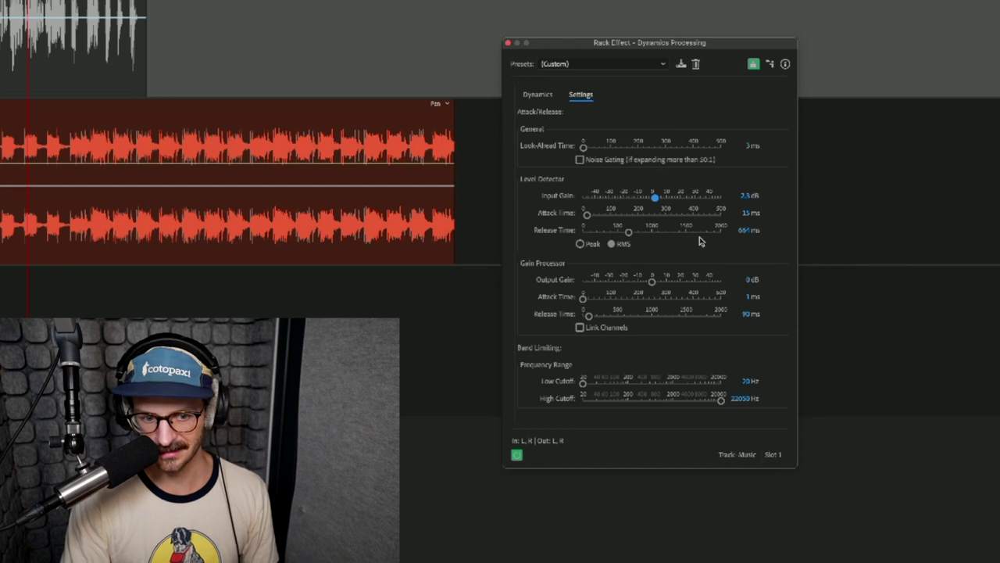
{"action": "left_click", "coordinate": [508, 42]}
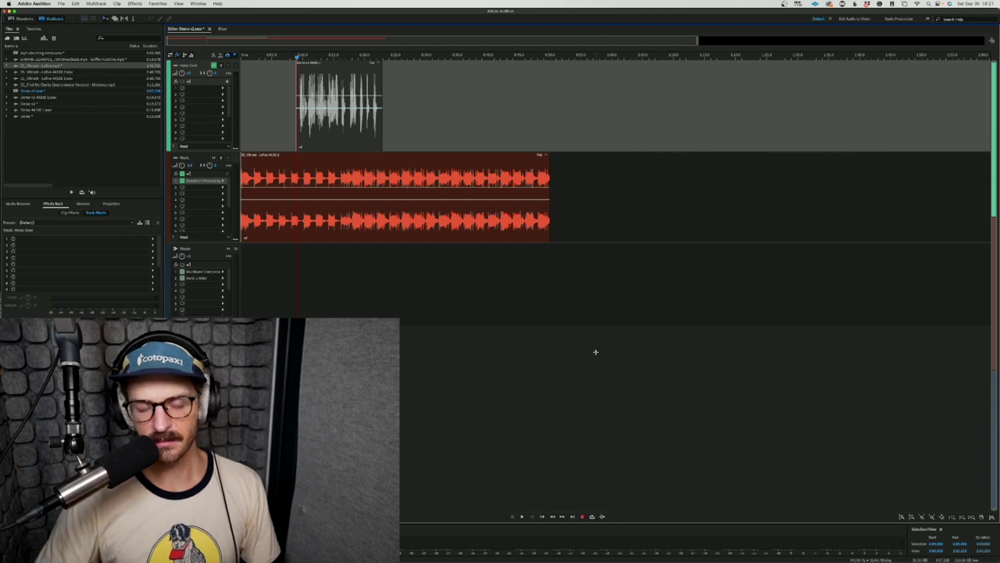
{"action": "key", "text": "space"}
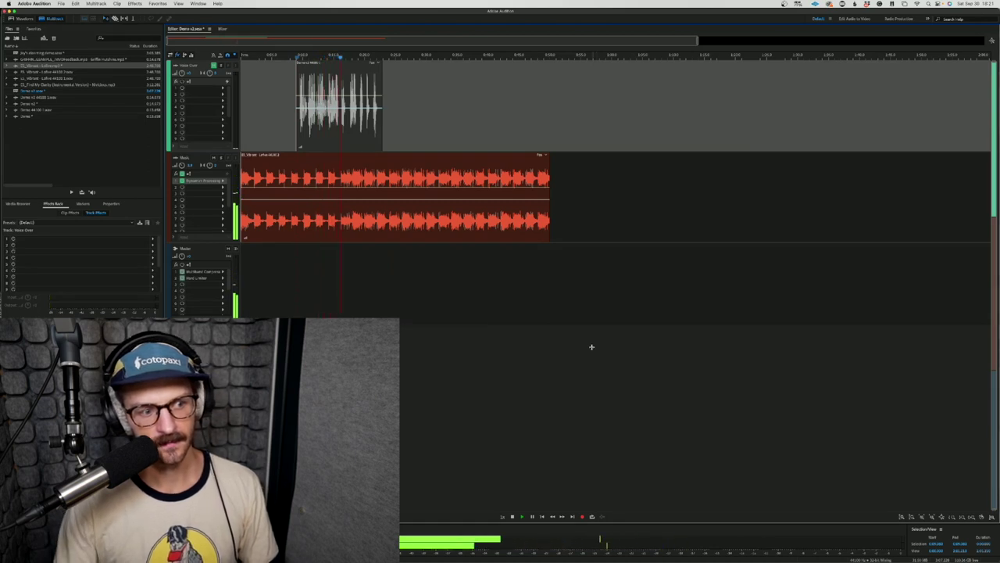
{"action": "key", "text": "space"}
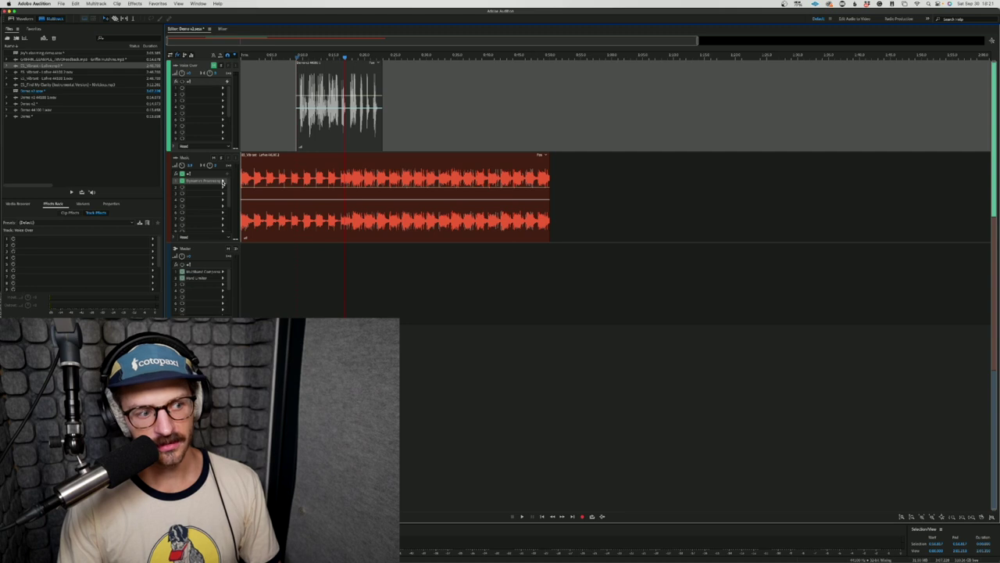
Lengthen the release times of the Level Detector and Gain Processor in the Music track's Dynamics Processing settings
{"action": "left_click", "coordinate": [222, 182]}
{"action": "left_click", "coordinate": [234, 187]}
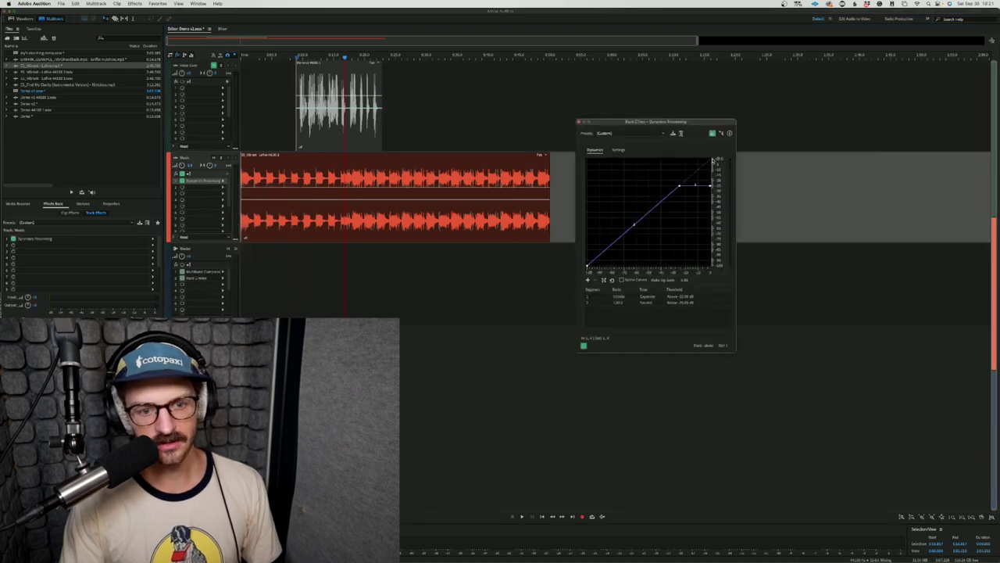
{"action": "mouse_move", "coordinate": [680, 189]}
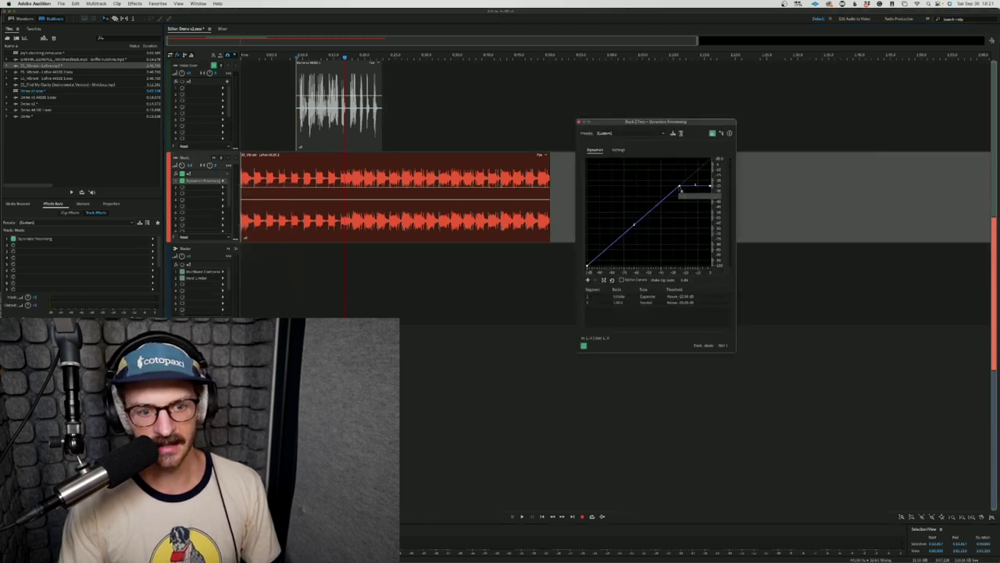
{"action": "left_click", "coordinate": [618, 149]}
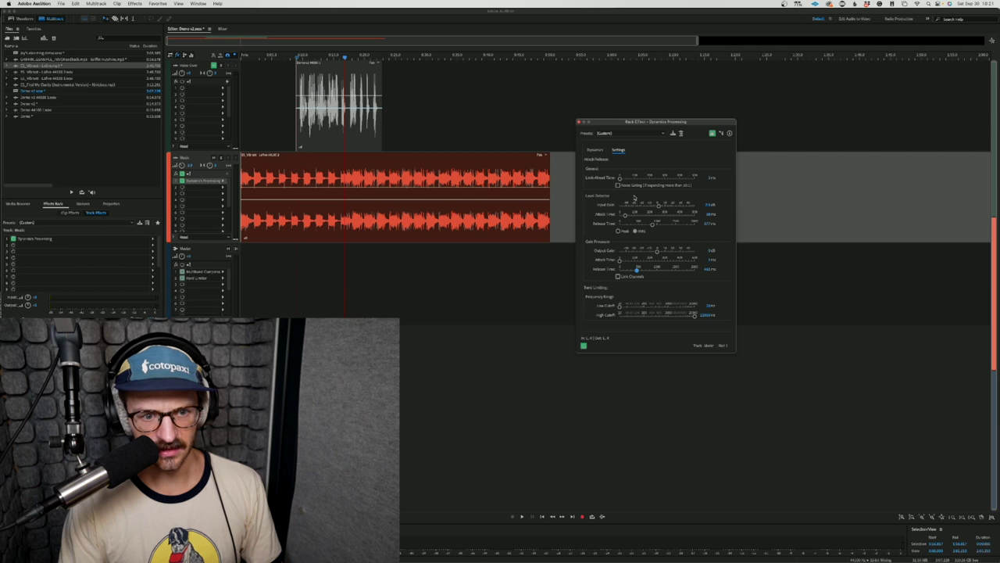
{"action": "left_click", "coordinate": [595, 149]}
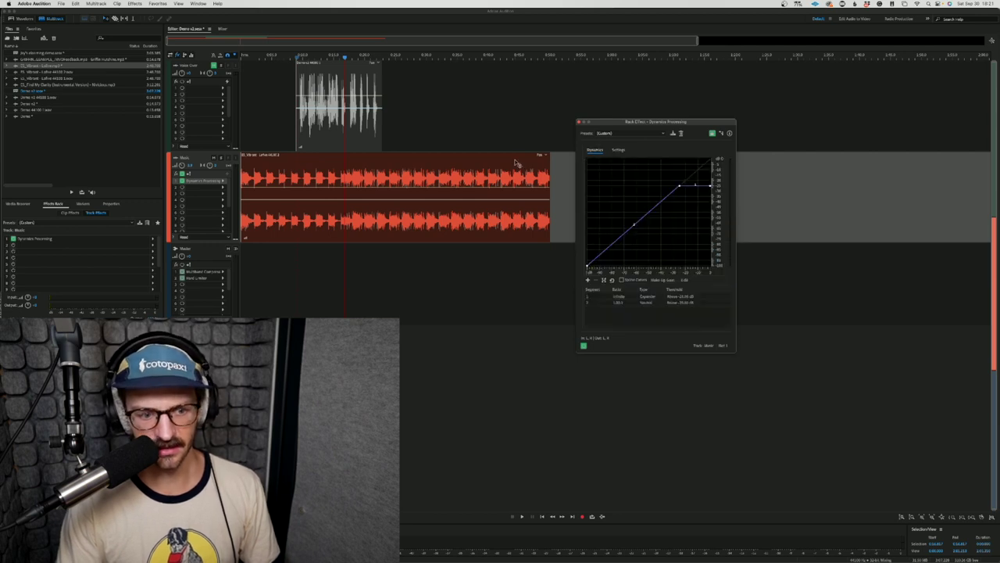
Replay the music and slightly raise the threshold point of its Dynamics Processing curve, closing the effect when done
{"action": "left_click", "coordinate": [302, 59]}
{"action": "key", "text": "space"}
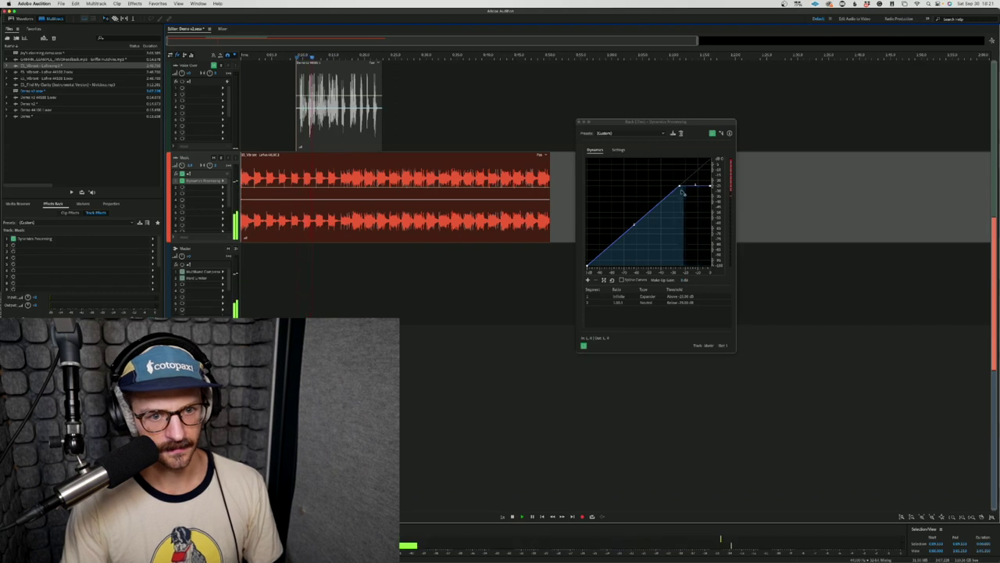
{"action": "mouse_move", "coordinate": [680, 188]}
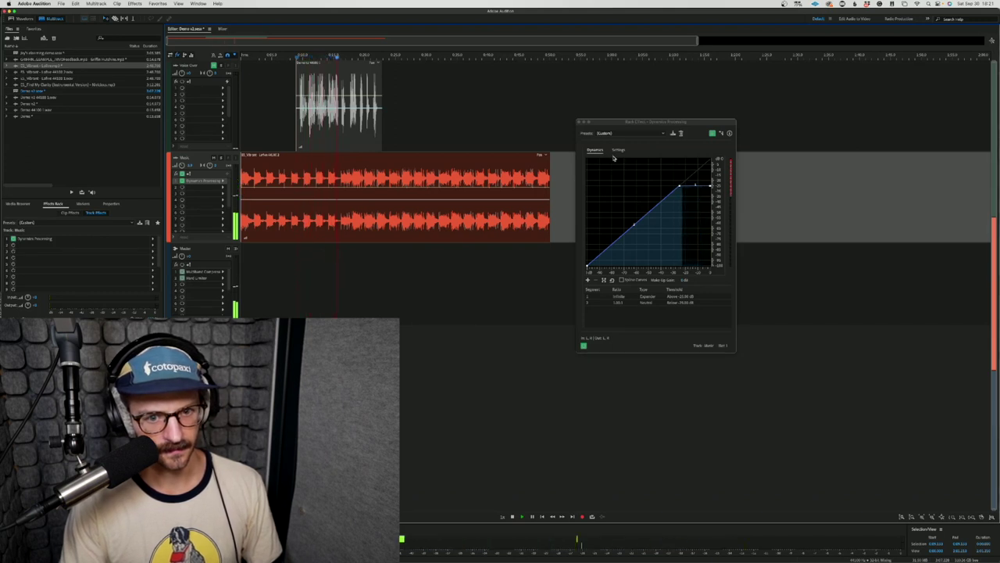
{"action": "left_click_drag", "start_coordinate": [679, 188], "coordinate": [687, 188]}
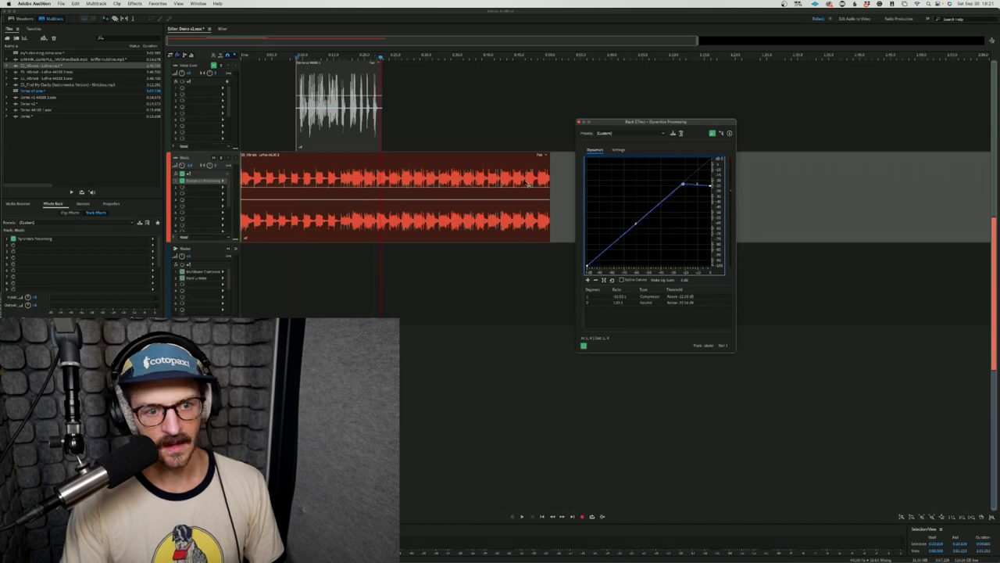
{"action": "left_click", "coordinate": [578, 122]}
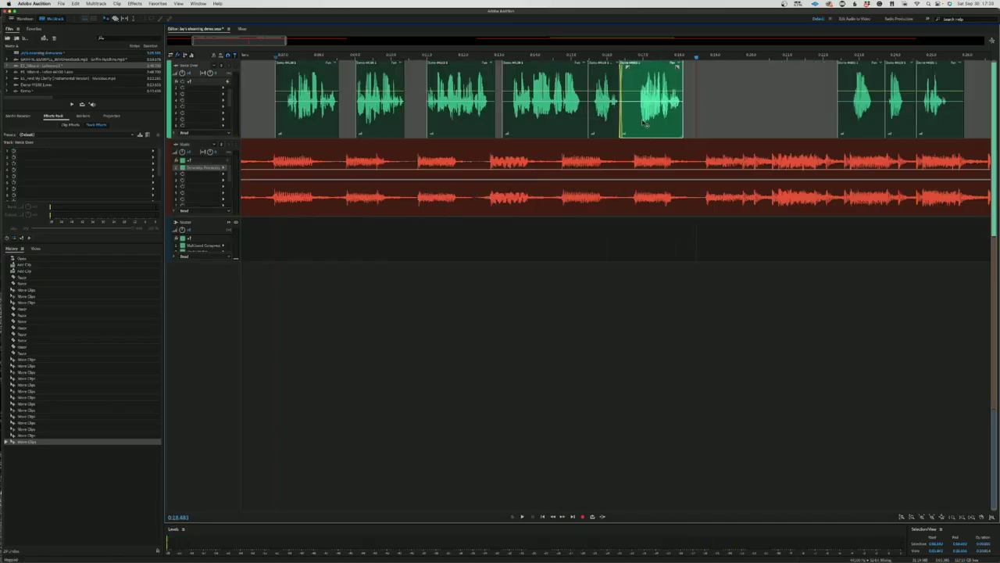
Move the fourth, fifth and sixth voice-over clips later in the earlier demo session
{"action": "key", "text": "ctrl+z"}
{"action": "key", "text": "ctrl+z"}
{"action": "key", "text": "ctrl+z"}
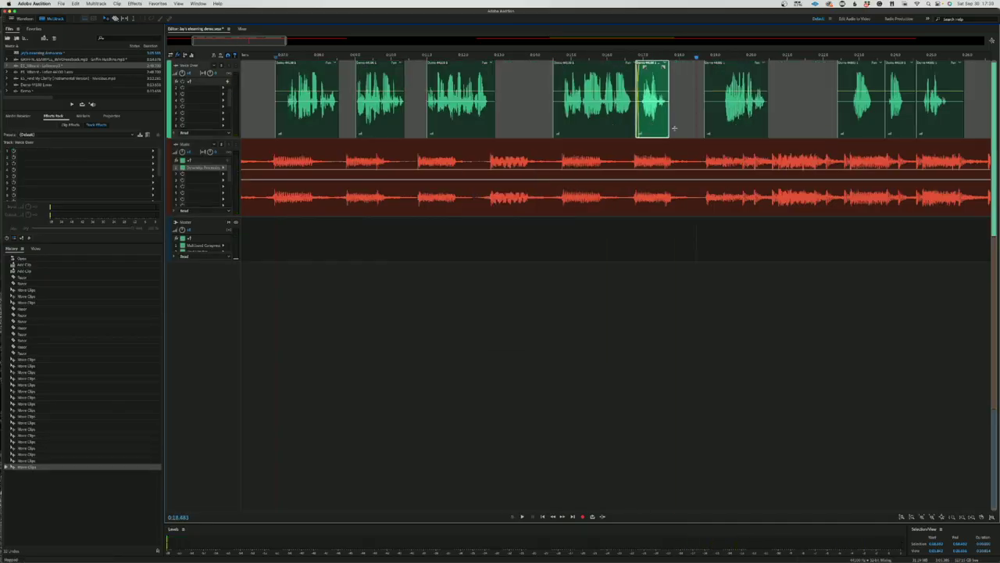
Try splitting the music clip and shifting its pieces together with the voice-over clips above them
{"action": "key", "text": "ctrl+z"}
{"action": "key", "text": "ctrl+z"}
{"action": "key", "text": "ctrl+z"}
{"action": "key", "text": "ctrl+z"}
{"action": "key", "text": "ctrl+z"}
{"action": "key", "text": "ctrl+z"}
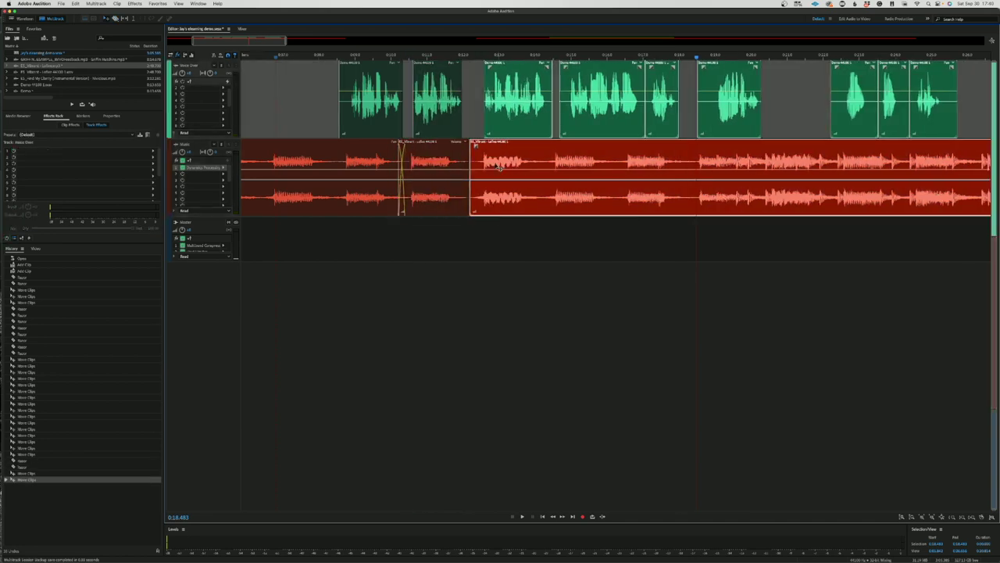
Restore the unsplit music clip and respace the voice-over clips to line up with the music's phrases
{"action": "key", "text": "ctrl+shift+z"}
{"action": "key", "text": "ctrl+shift+z"}
{"action": "key", "text": "ctrl+shift+z"}
{"action": "key", "text": "ctrl+shift+z"}
{"action": "key", "text": "ctrl+shift+z"}
{"action": "key", "text": "ctrl+shift+z"}
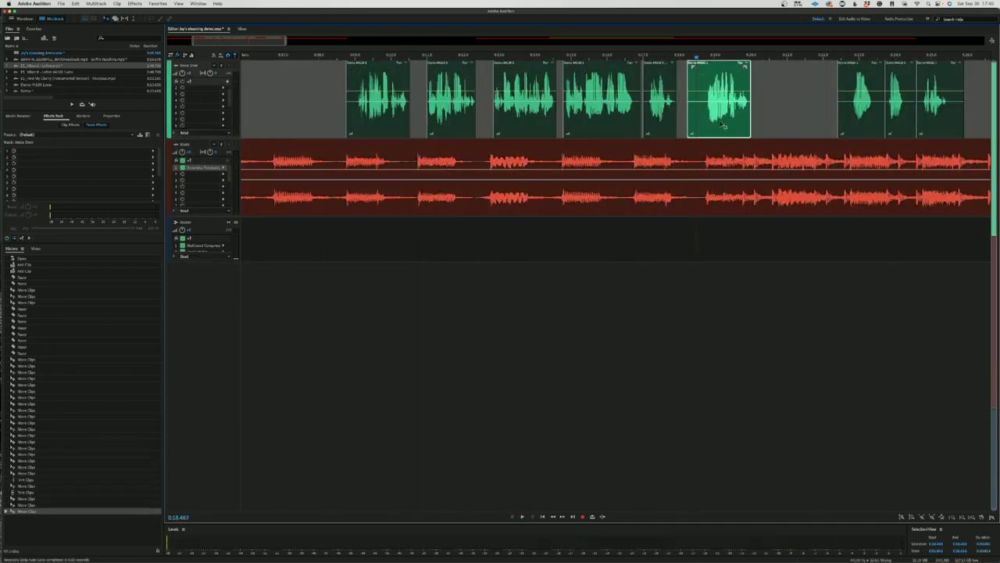
{"action": "key", "text": "ctrl+shift+z"}
{"action": "key", "text": "ctrl+shift+z"}
{"action": "key", "text": "ctrl+shift+z"}
{"action": "key", "text": "ctrl+shift+z"}
{"action": "key", "text": "ctrl+shift+z"}
{"action": "key", "text": "ctrl+shift+z"}
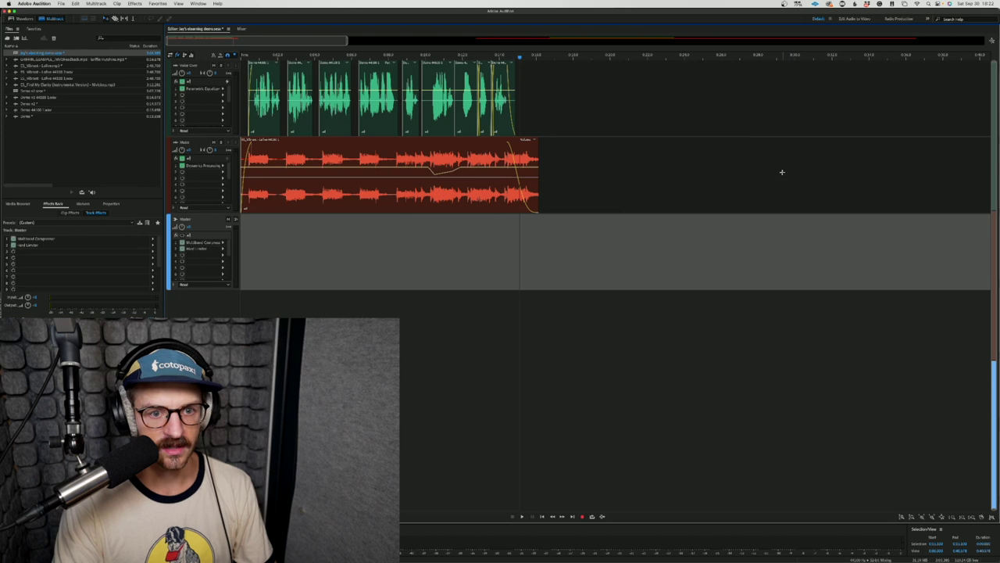
Examine the finished demo's voice-over spacing, fades and volume envelope with its music clip selected
{"action": "left_click_drag", "start_coordinate": [349, 41], "coordinate": [242, 41]}
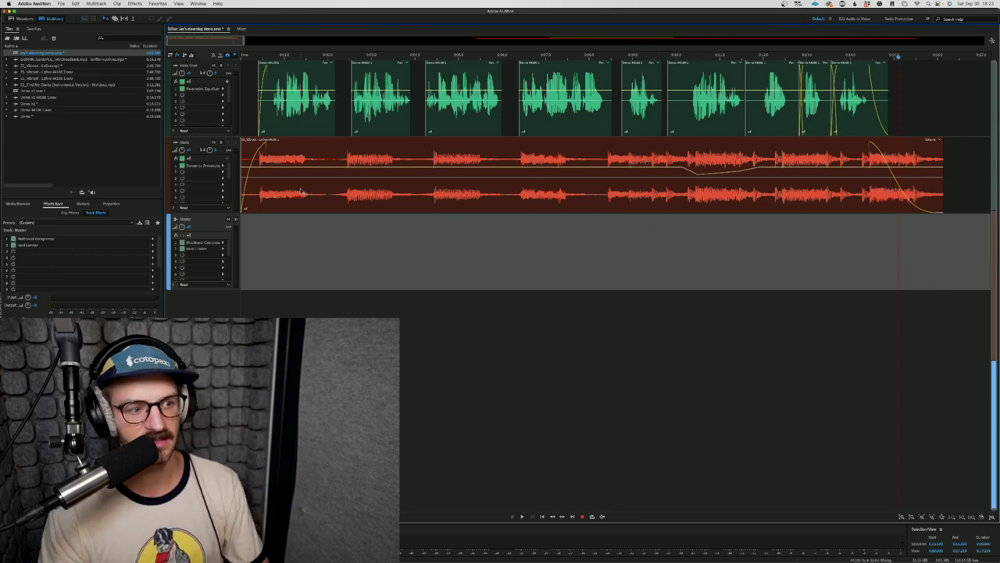
{"action": "left_click", "coordinate": [323, 162]}
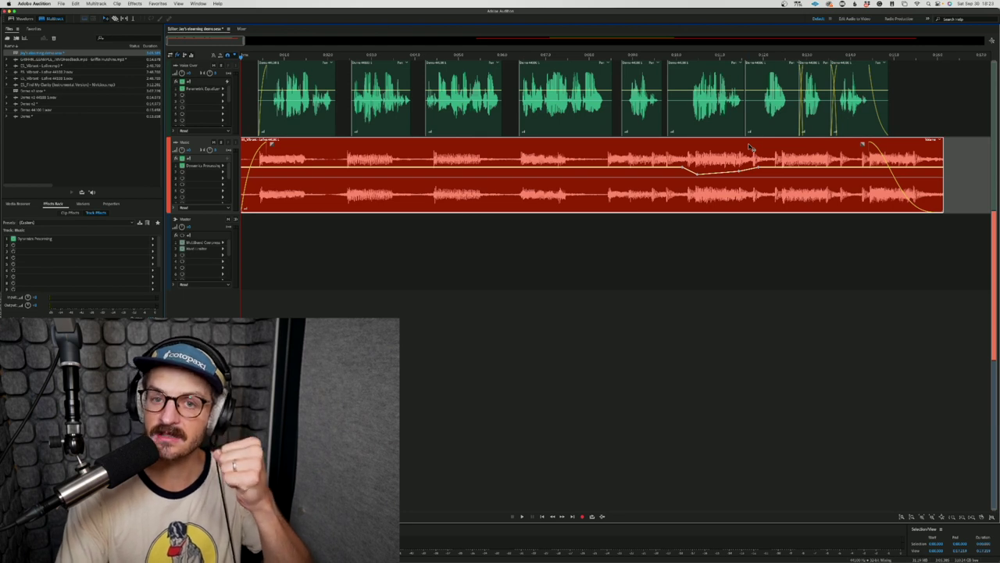
Start the music clip's fade-out slightly later to shorten it, using the Cosine fade shape
{"action": "left_click", "coordinate": [695, 59]}
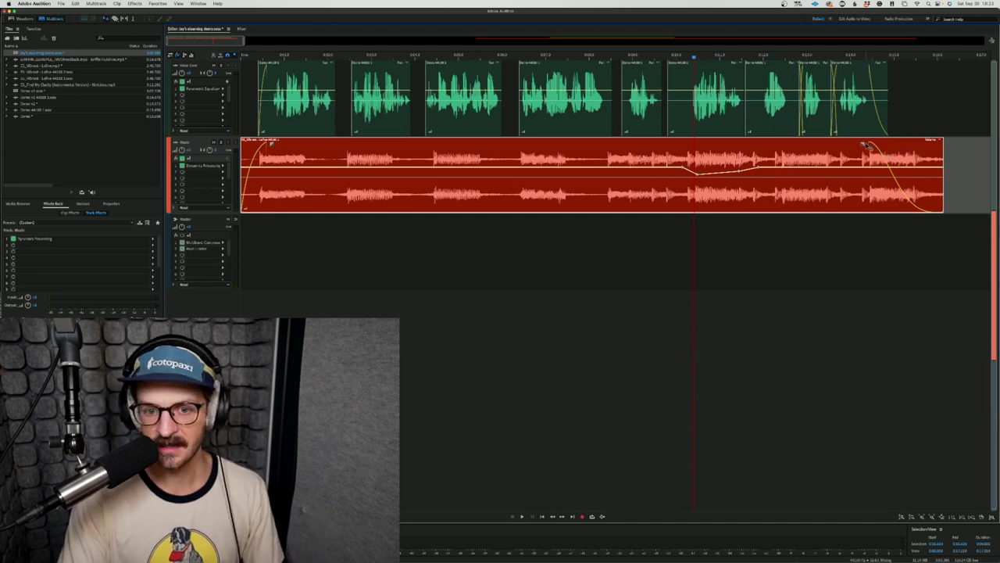
{"action": "mouse_move", "coordinate": [863, 144]}
{"action": "left_mouse_down"}
{"action": "mouse_move", "coordinate": [938, 149]}
{"action": "mouse_move", "coordinate": [877, 143]}
{"action": "left_mouse_up"}
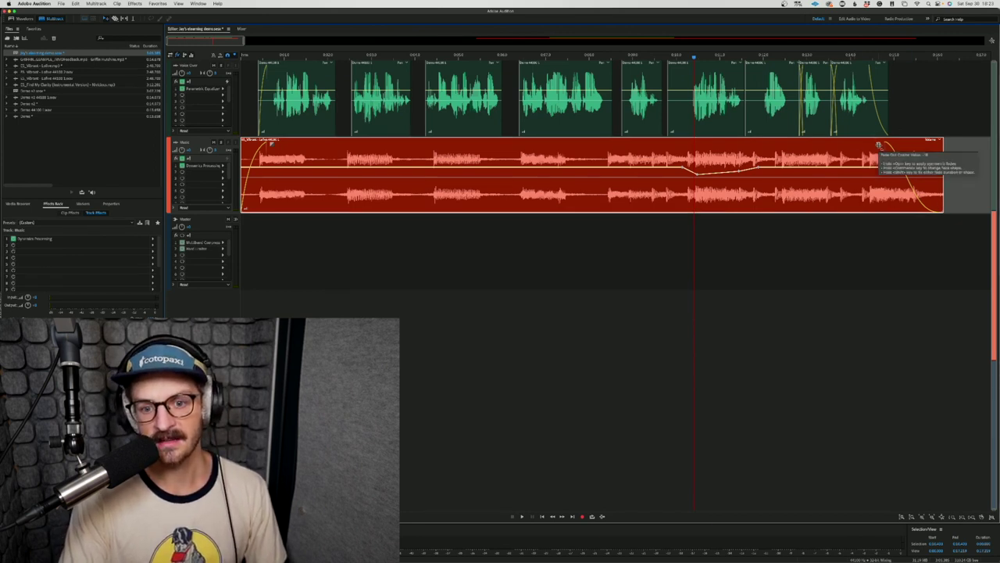
{"action": "right_click", "coordinate": [879, 144]}
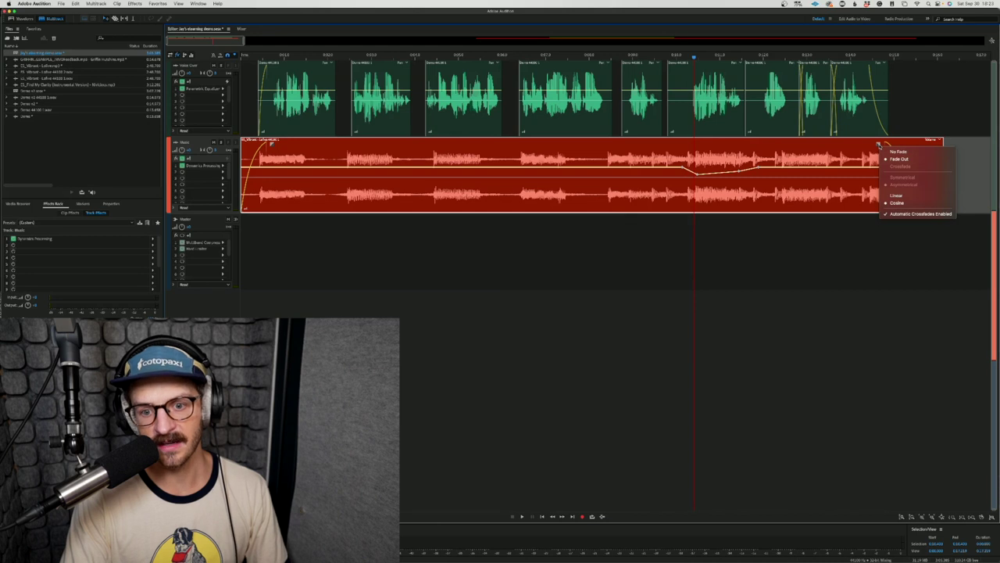
{"action": "left_click", "coordinate": [908, 197]}
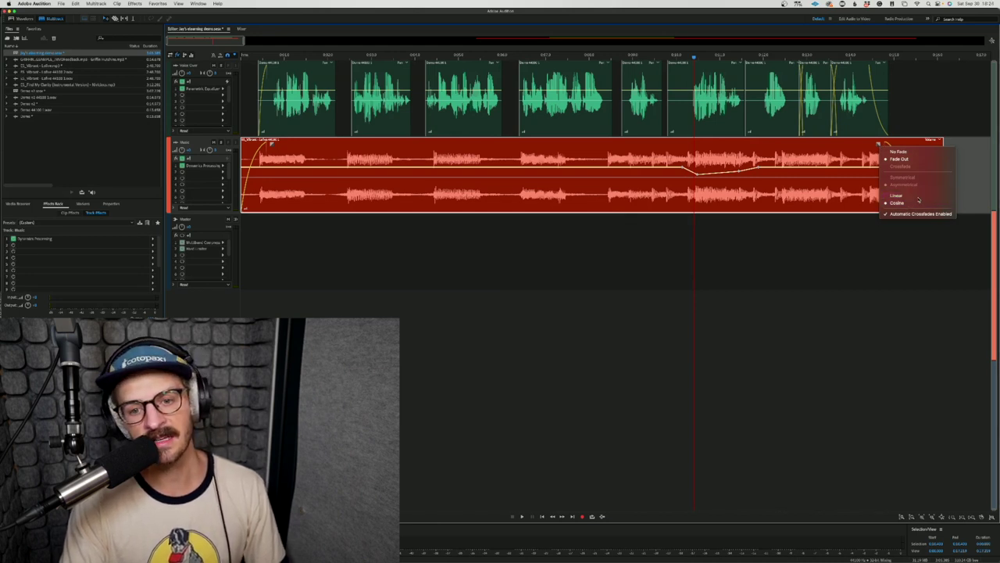
{"action": "right_click", "coordinate": [880, 147]}
{"action": "left_click", "coordinate": [901, 198]}
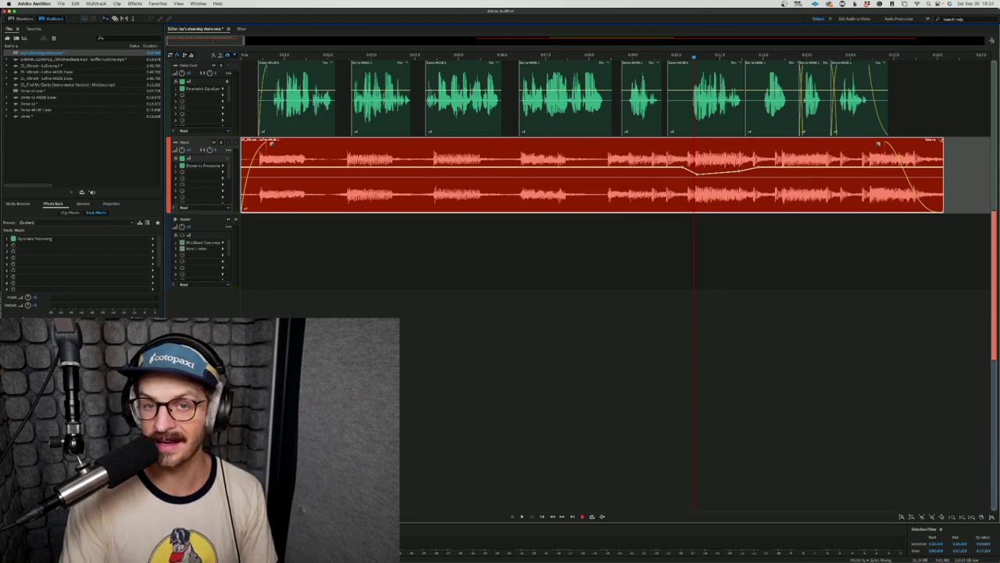
Play the finished demo from the beginning to review the mix of voice-over and music
{"action": "left_click", "coordinate": [460, 111]}
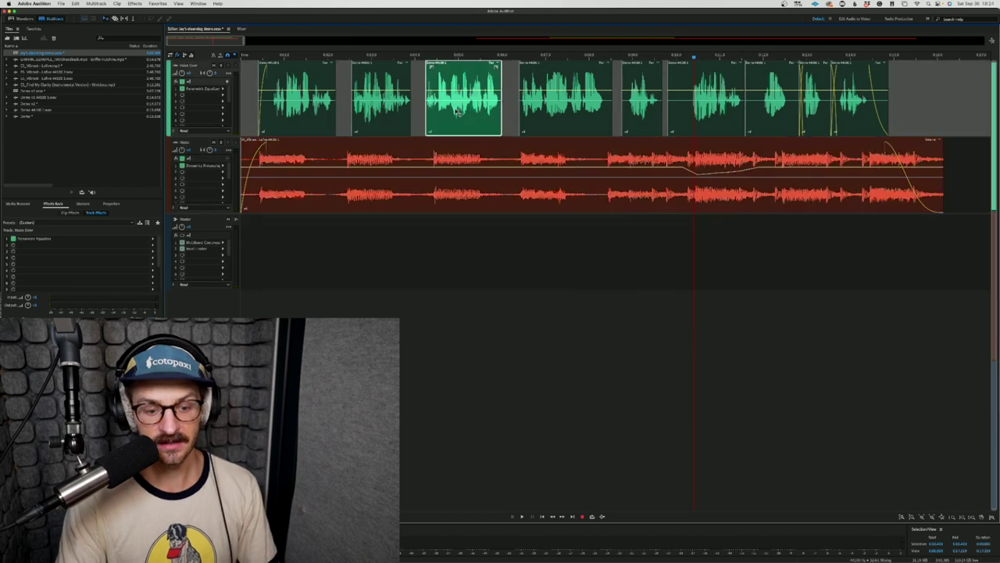
{"action": "key", "text": "Home"}
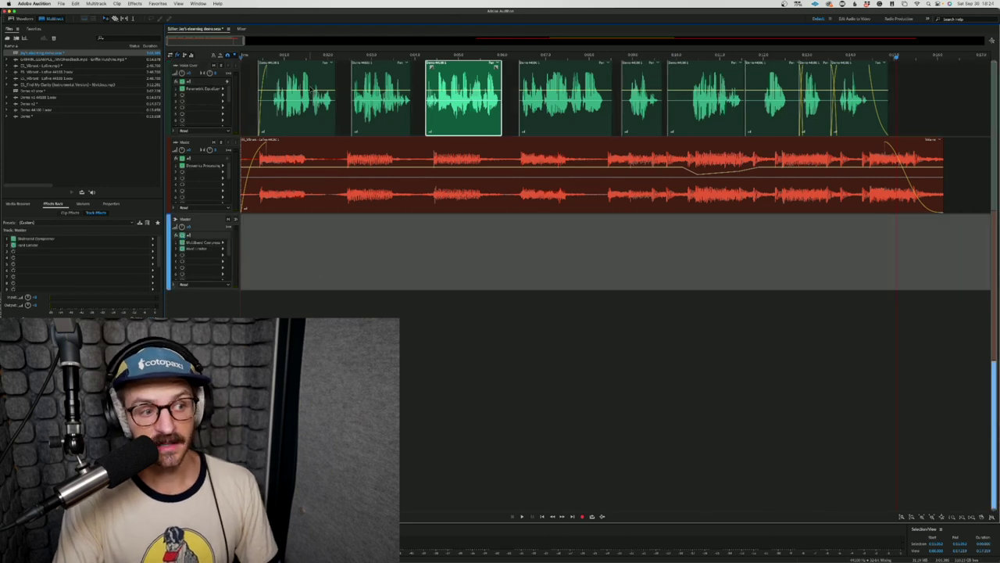
{"action": "left_click", "coordinate": [253, 106]}
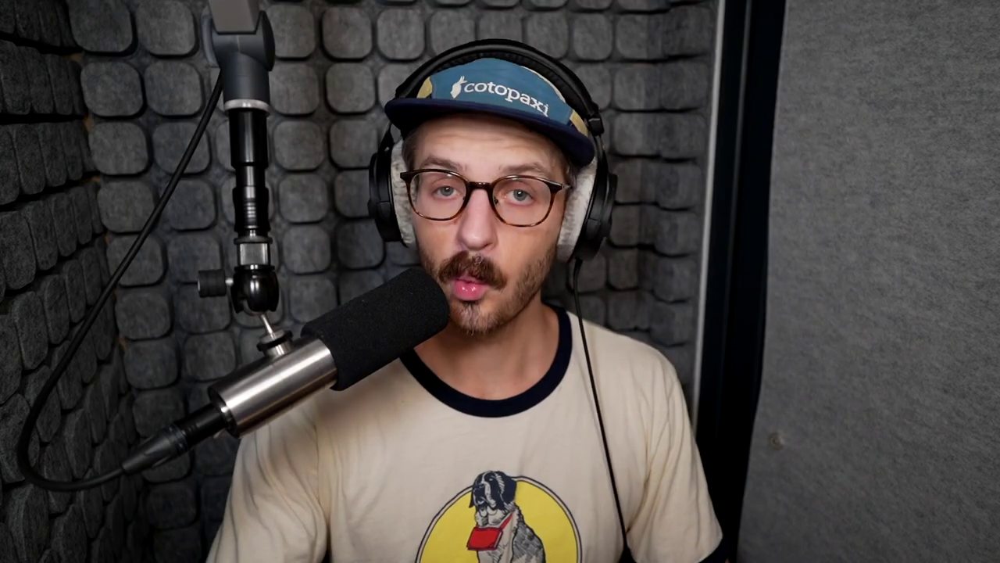